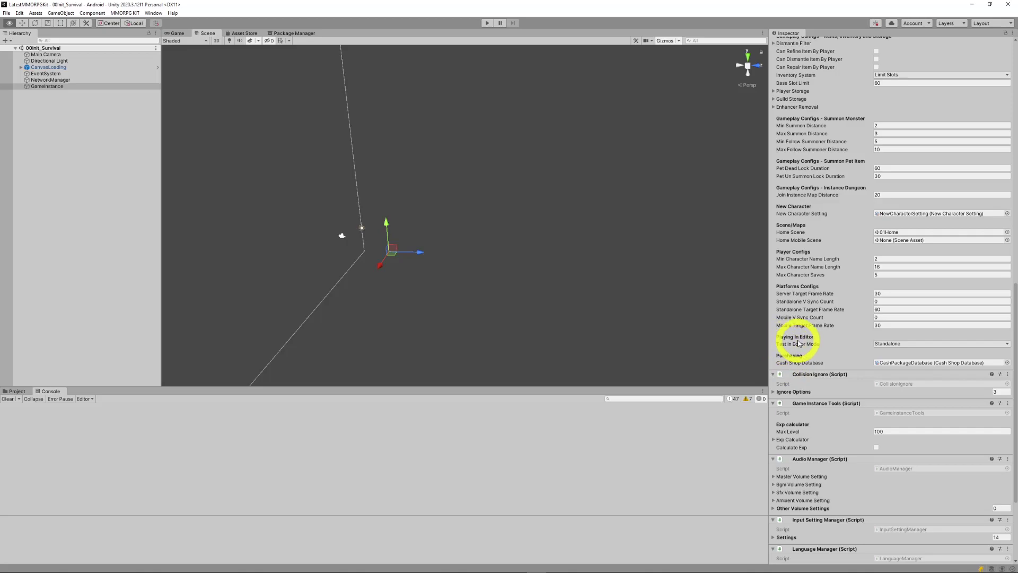
Step: Switch the GameInstance's Test In Editor Mode dropdown to Mobile
{"action": "left_click", "coordinate": [884, 347]}
{"action": "left_click", "coordinate": [896, 354]}
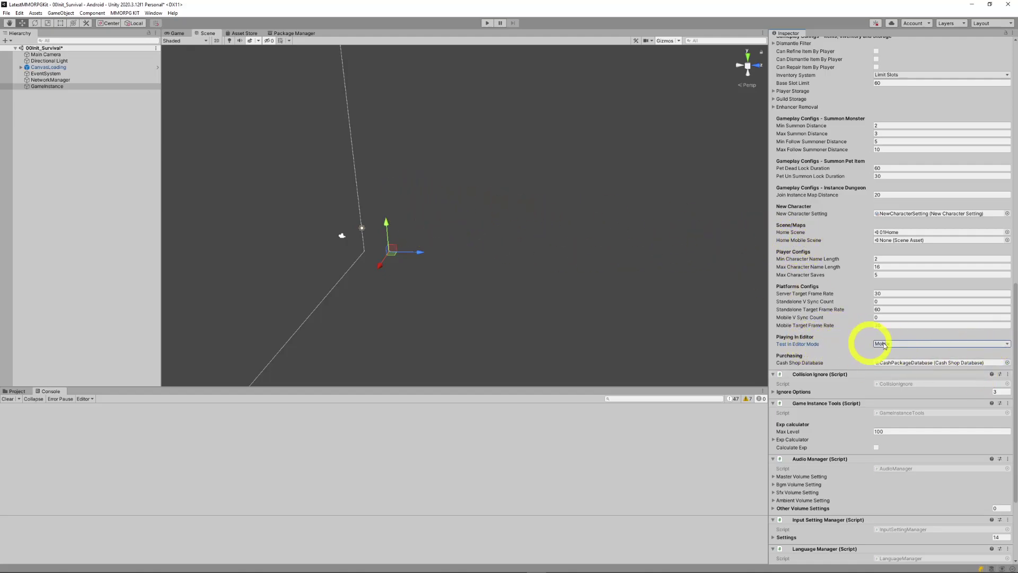
{"action": "scroll", "coordinate": [836, 318], "scroll_direction": "up", "scroll_amount": 15}
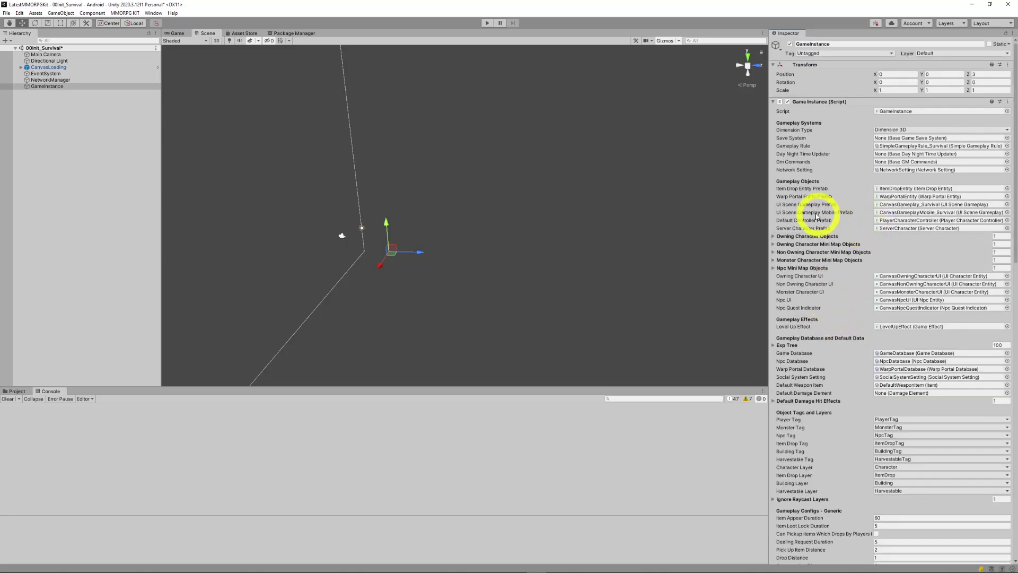
Step: Locate the Ui Scene Gameplay Mobile Prefab field holding CanvasGameplayMobile_Survival in the Inspector
{"action": "scroll", "coordinate": [845, 296], "scroll_direction": "down", "scroll_amount": 15}
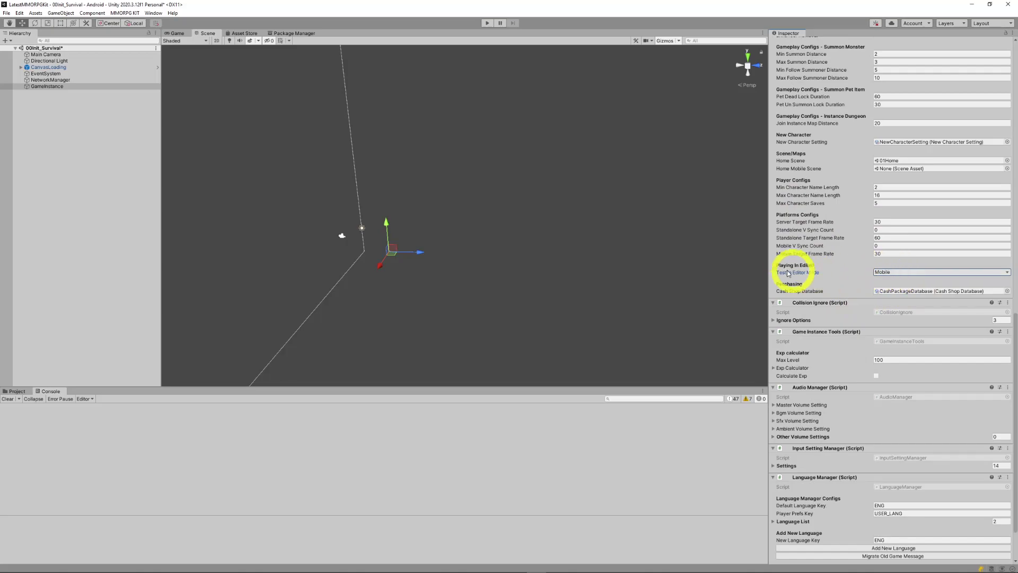
{"action": "scroll", "coordinate": [832, 268], "scroll_direction": "up", "scroll_amount": 15}
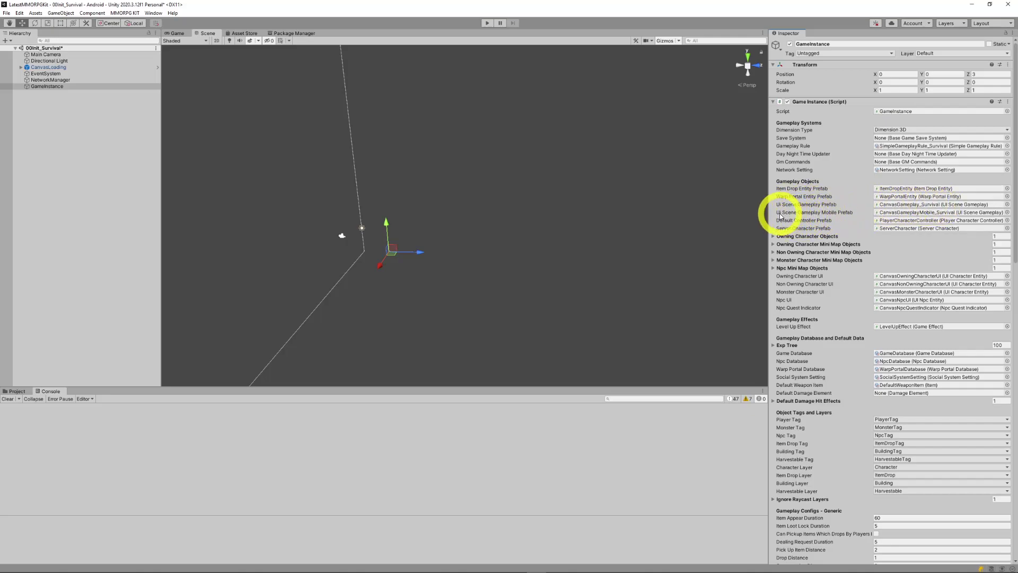
{"action": "mouse_move", "coordinate": [784, 217]}
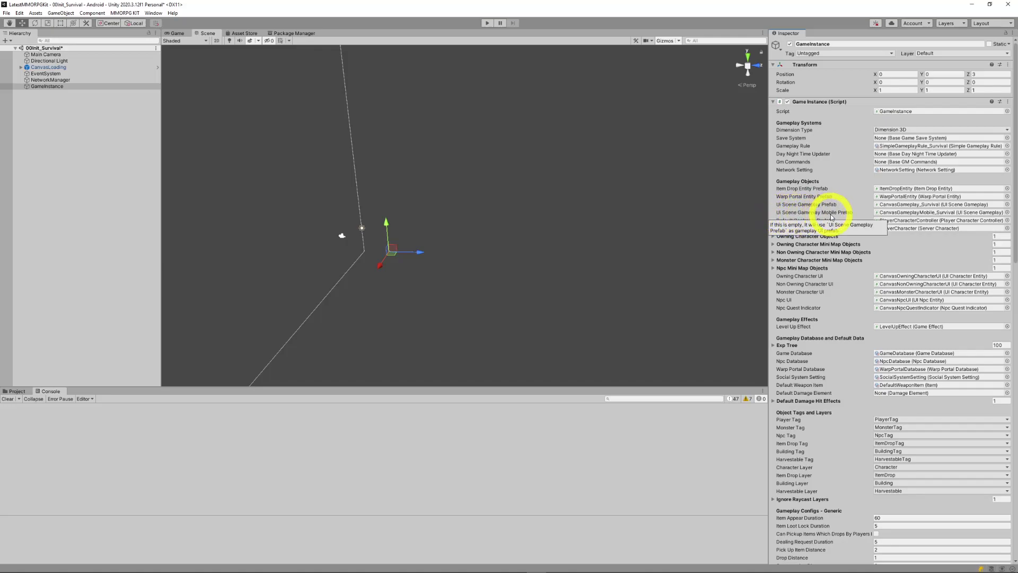
Step: Open CanvasGameplayMobile_Survival in Prefab Mode and inspect its Mover and AttackAndAction objects
{"action": "double_click", "coordinate": [908, 213]}
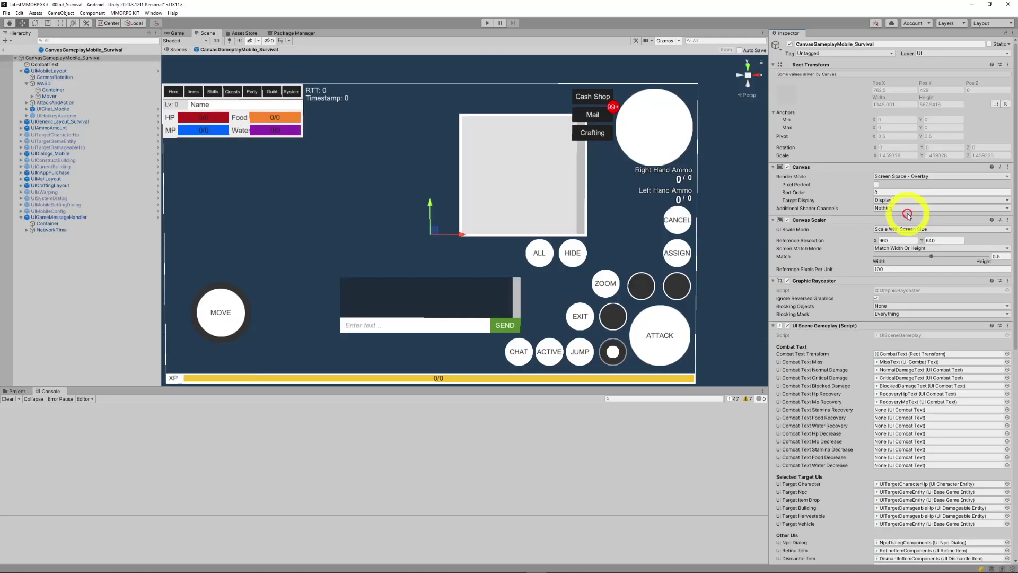
{"action": "left_click", "coordinate": [49, 96]}
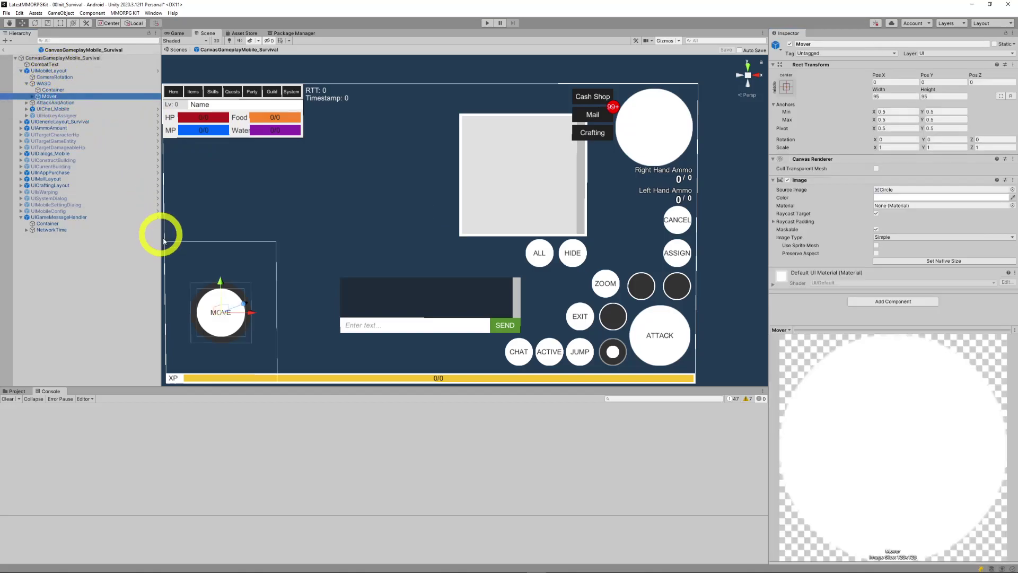
{"action": "left_click", "coordinate": [53, 102]}
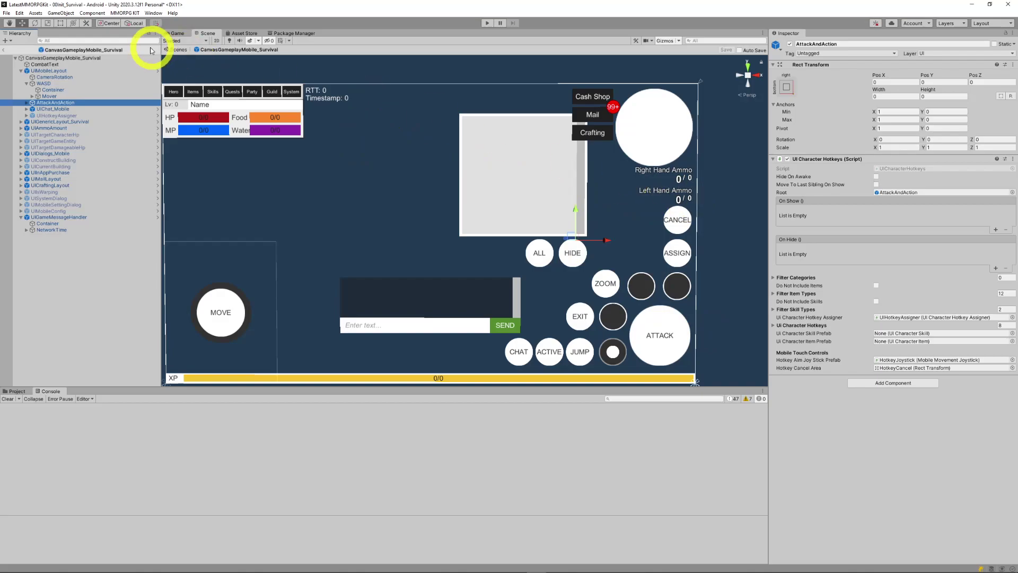
Step: Exit Prefab Mode and save the 00Init_Survival scene
{"action": "left_click", "coordinate": [7, 49]}
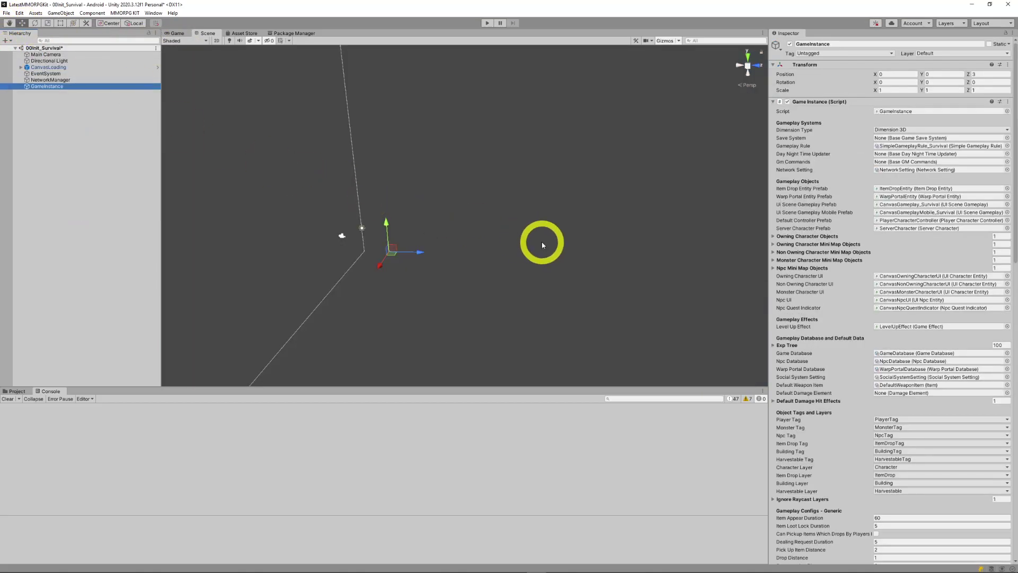
{"action": "left_click", "coordinate": [6, 13]}
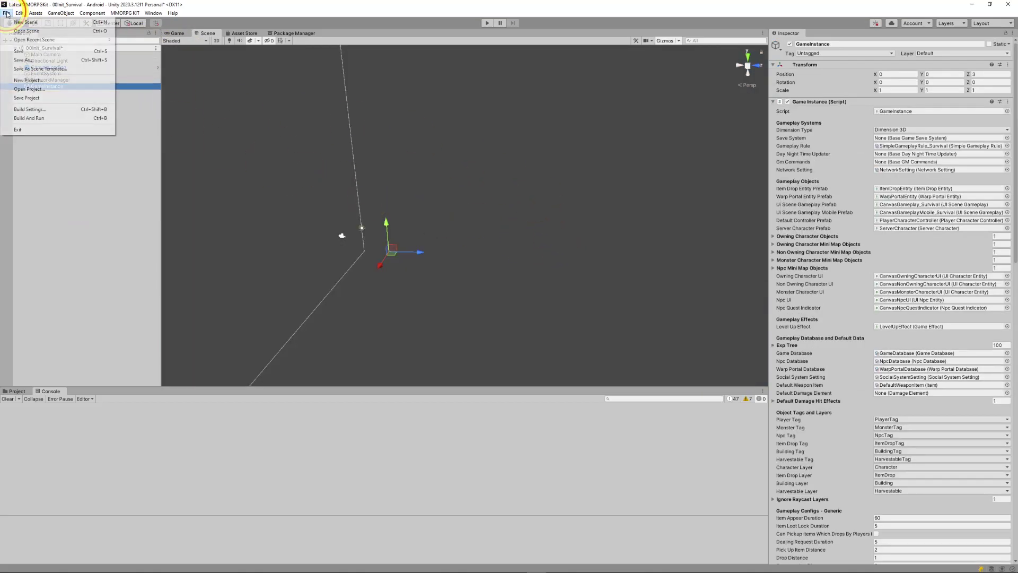
{"action": "left_click", "coordinate": [21, 51]}
Step: Set the PlayerCharacterController prefab's Controller Mode to Both and save the prefab
{"action": "scroll", "coordinate": [909, 339], "scroll_direction": "down", "scroll_amount": 15}
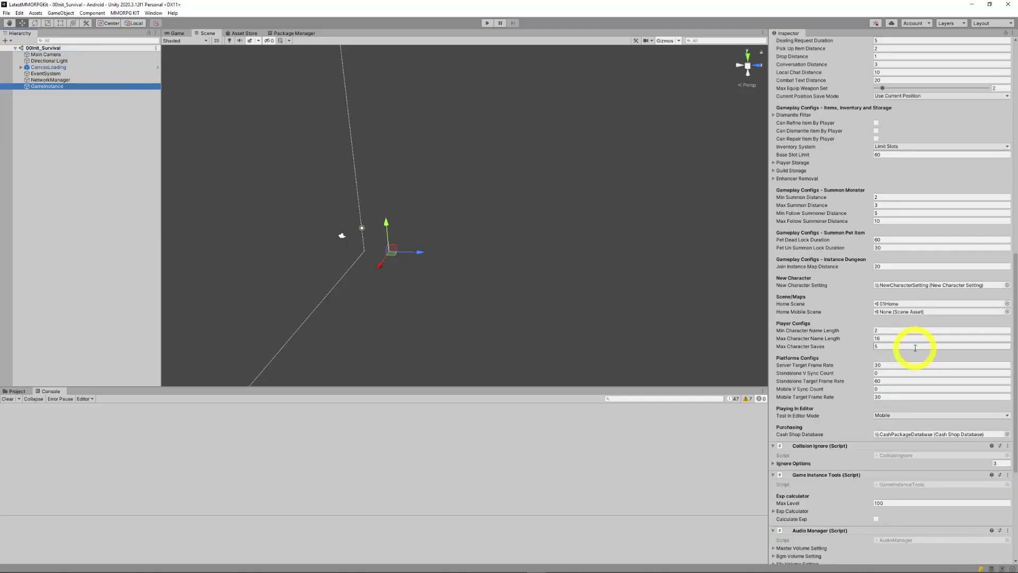
{"action": "scroll", "coordinate": [880, 336], "scroll_direction": "up", "scroll_amount": 15}
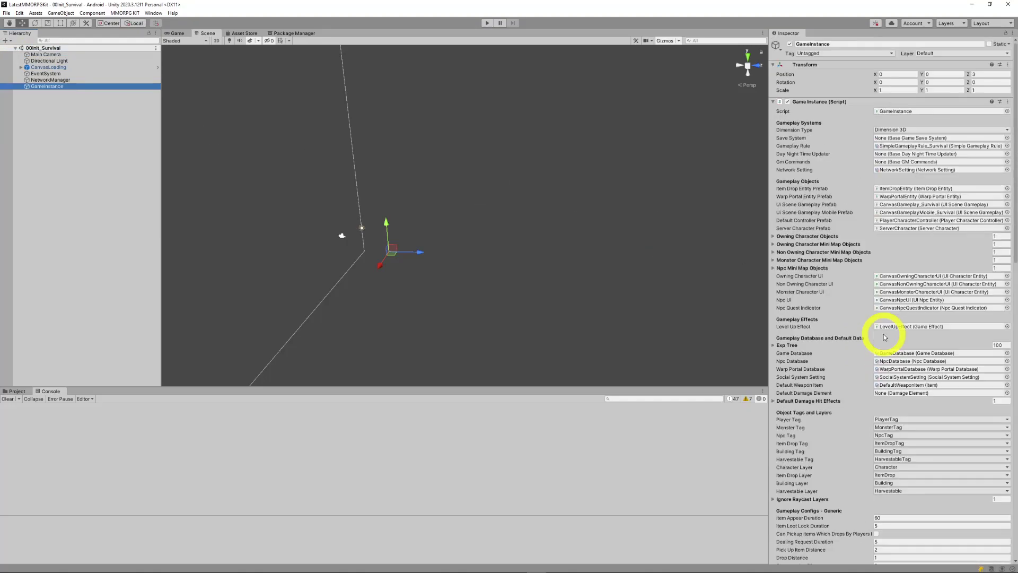
{"action": "double_click", "coordinate": [917, 221]}
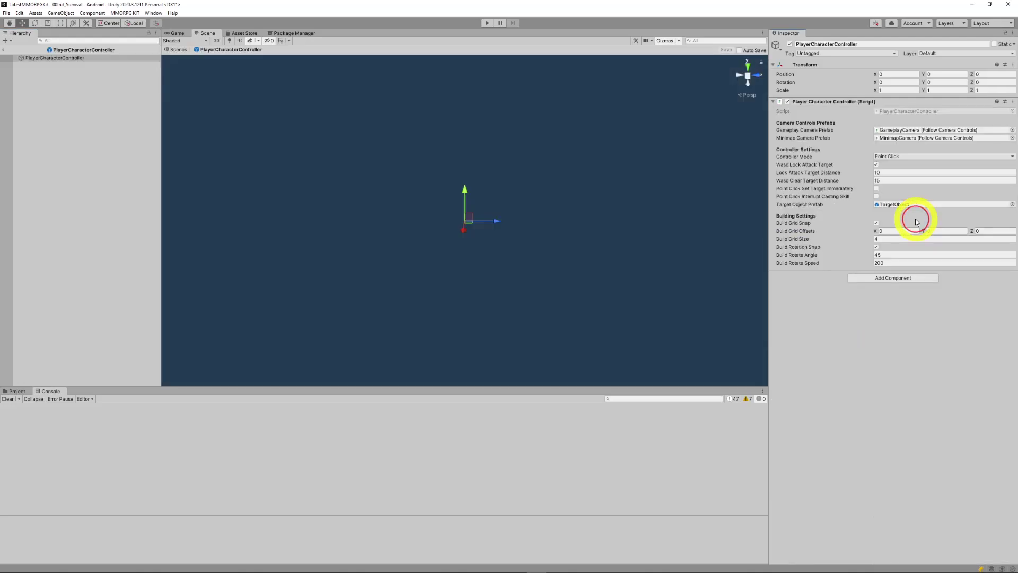
{"action": "left_click", "coordinate": [892, 158]}
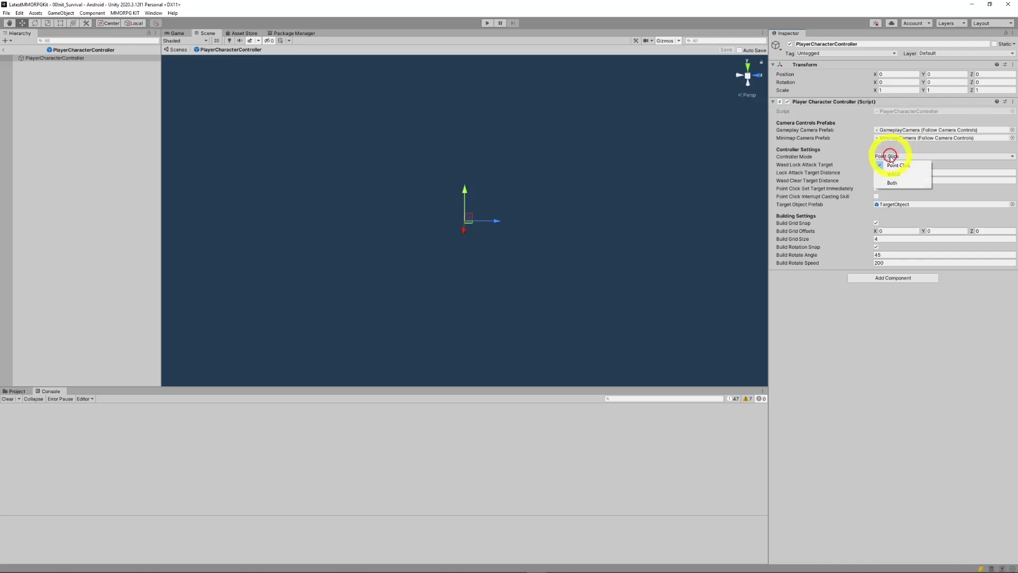
{"action": "left_click", "coordinate": [892, 182]}
{"action": "left_click", "coordinate": [6, 14]}
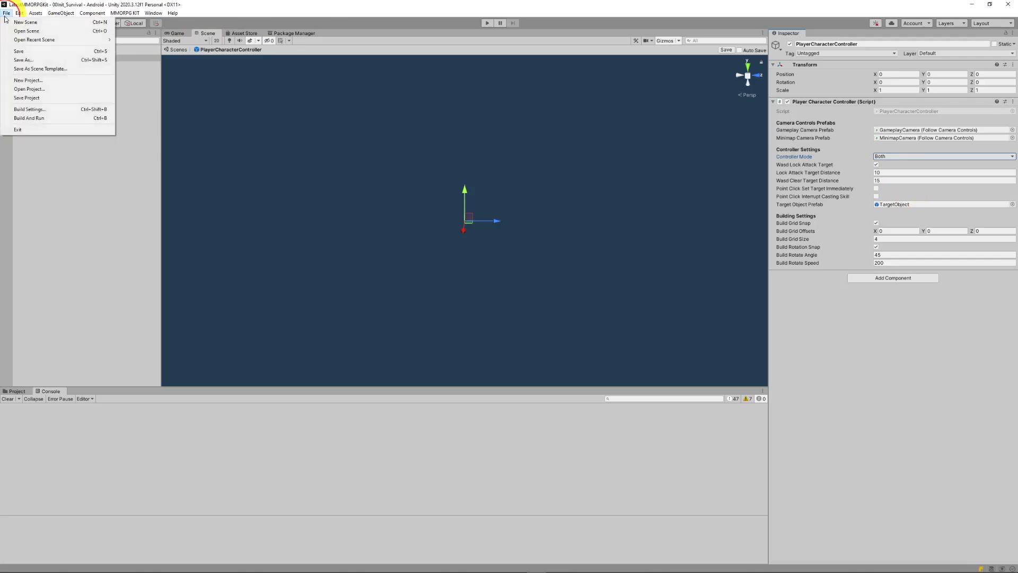
{"action": "left_click", "coordinate": [19, 50]}
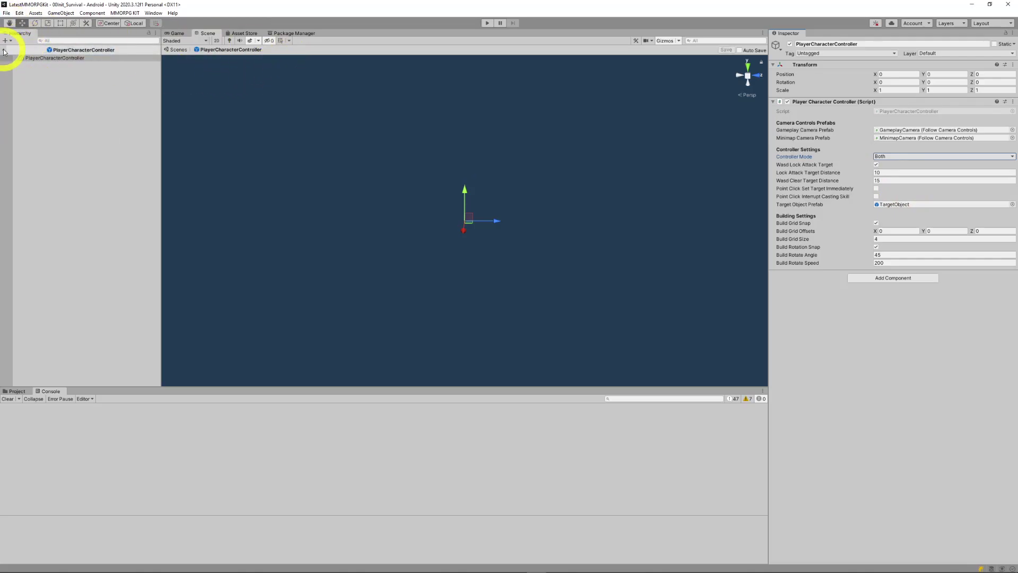
Step: Exit Prefab Mode, enter Play mode and start a Single Player game
{"action": "left_click", "coordinate": [3, 52]}
{"action": "left_click", "coordinate": [486, 22]}
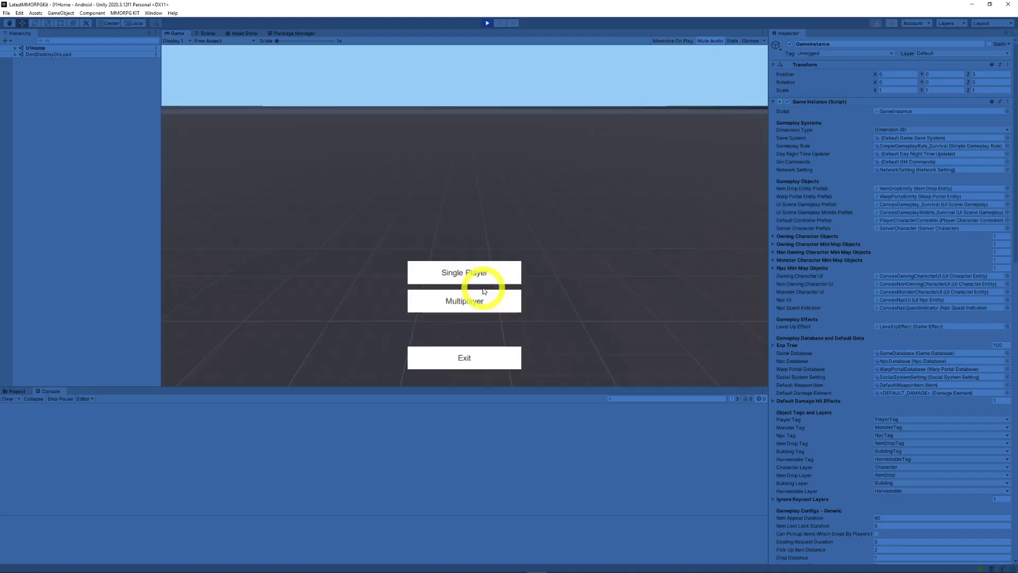
{"action": "left_click", "coordinate": [466, 268]}
{"action": "left_click", "coordinate": [457, 337]}
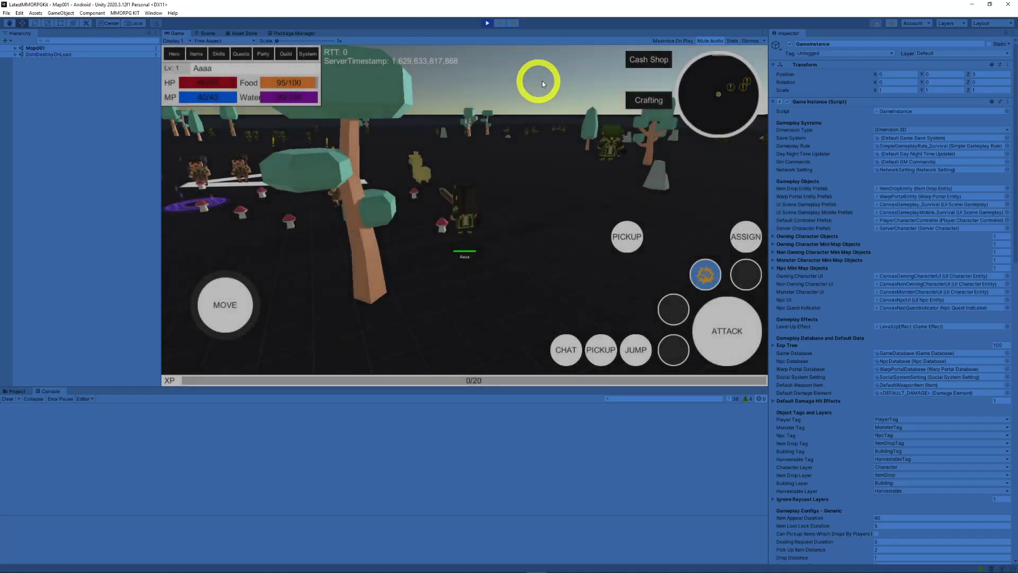
Step: Walk with the joystick, pick up all five mushrooms, attack and use a skill, then stop
{"action": "left_click_drag", "start_coordinate": [228, 302], "coordinate": [293, 319]}
{"action": "left_click", "coordinate": [627, 236]}
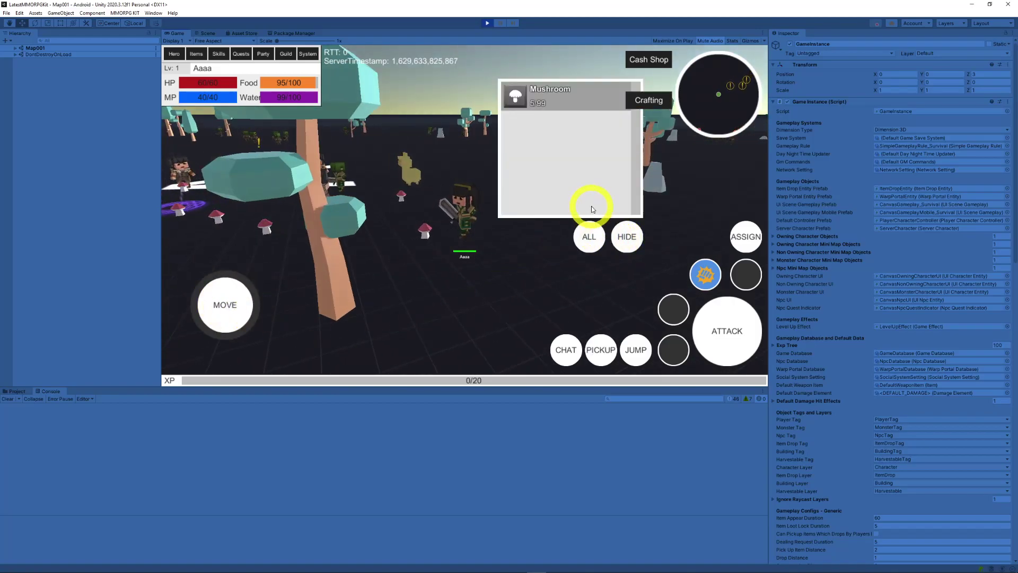
{"action": "left_click", "coordinate": [590, 238]}
{"action": "left_click", "coordinate": [701, 336]}
{"action": "left_click", "coordinate": [726, 335]}
{"action": "left_click", "coordinate": [705, 275]}
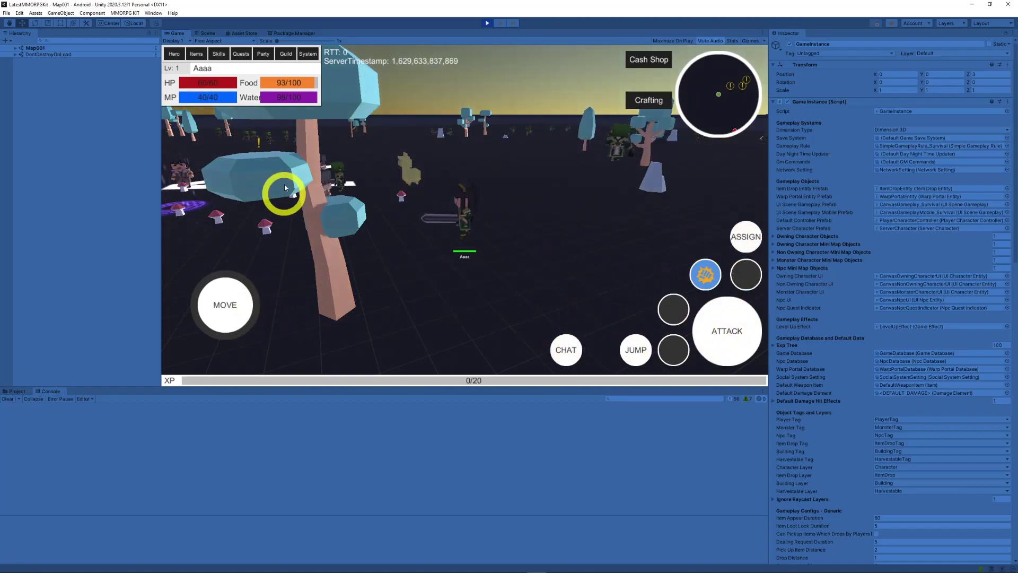
{"action": "left_click_drag", "start_coordinate": [228, 305], "coordinate": [202, 297]}
{"action": "left_click", "coordinate": [487, 23]}
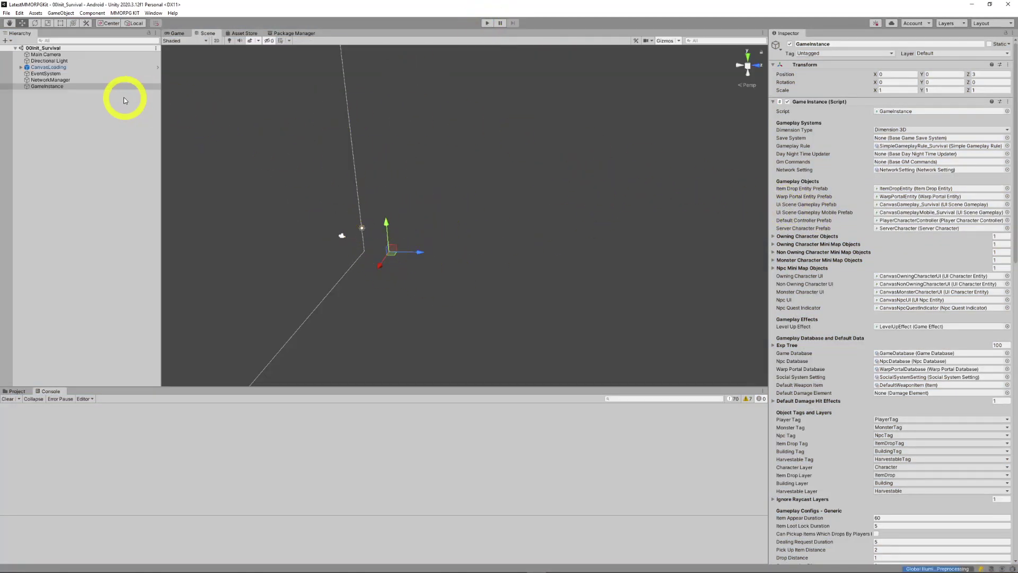
Step: Open Build Settings and view the Standalone, Android and Universal Windows Platform options
{"action": "left_click", "coordinate": [18, 14]}
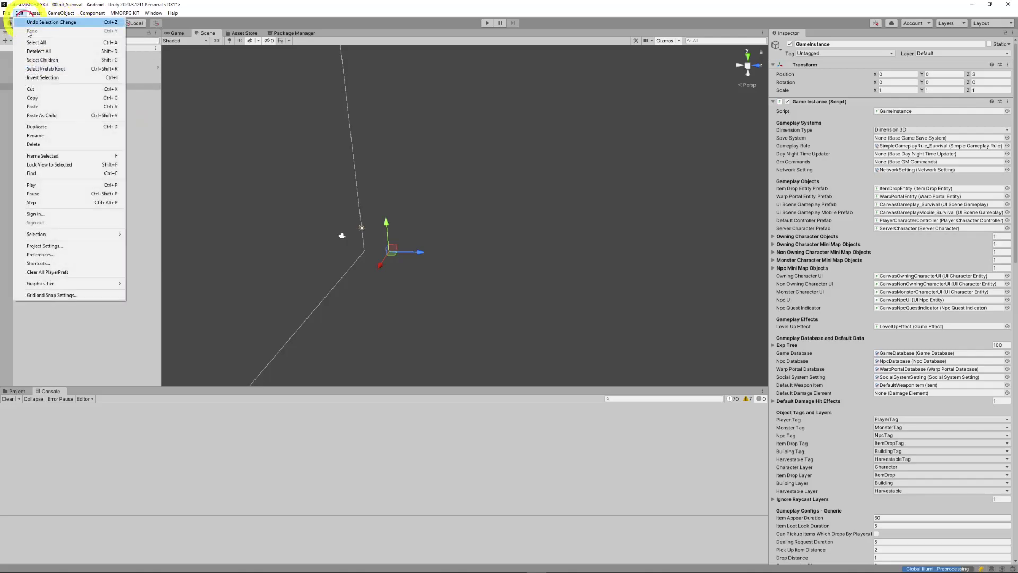
{"action": "mouse_move", "coordinate": [7, 13]}
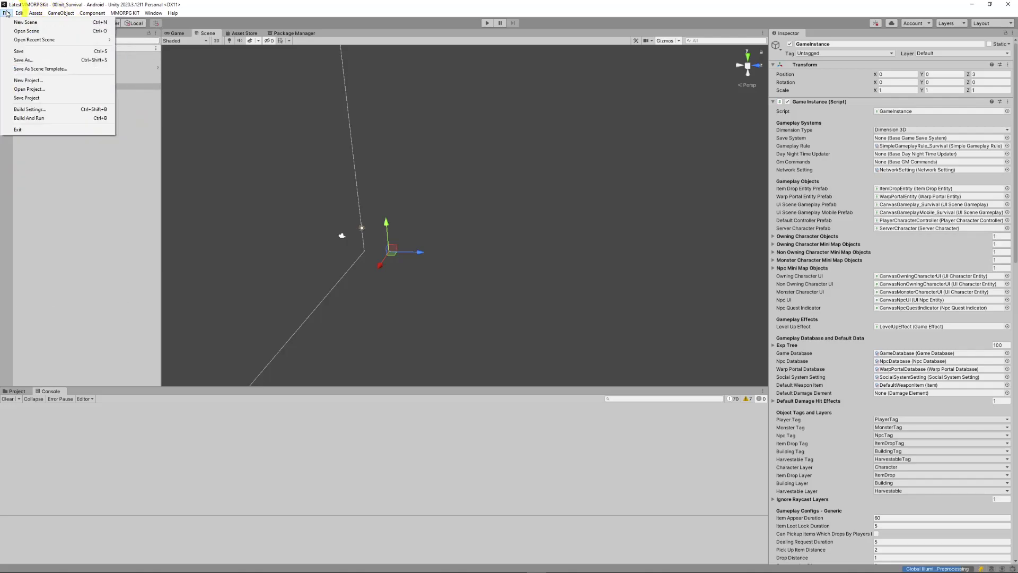
{"action": "left_click", "coordinate": [38, 109]}
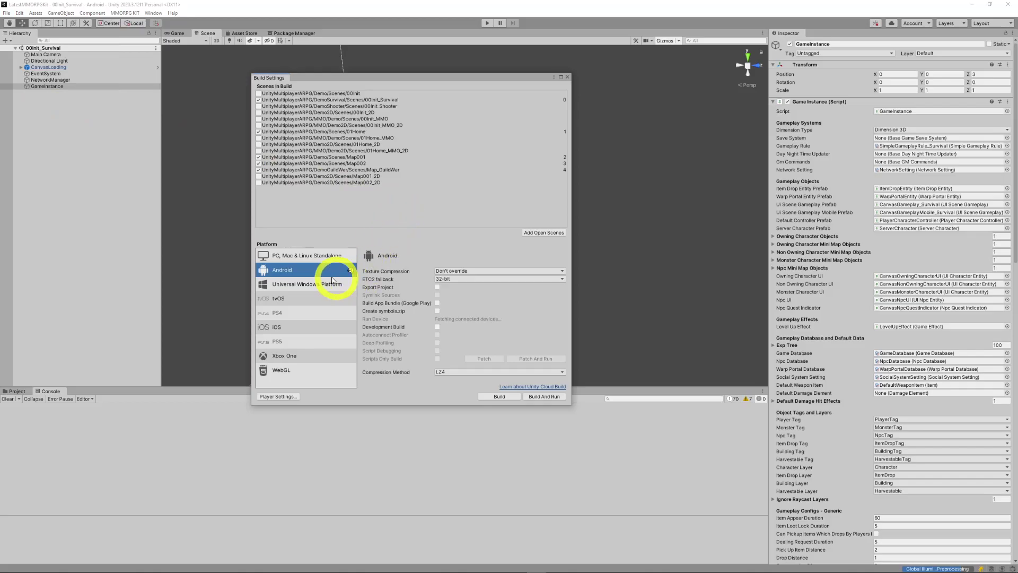
{"action": "left_click", "coordinate": [296, 259]}
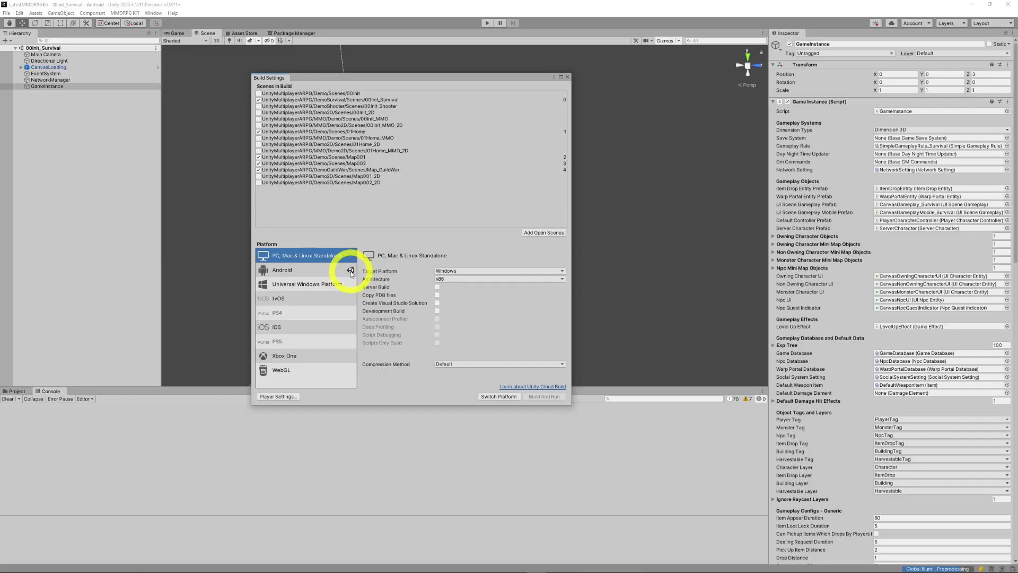
{"action": "left_click", "coordinate": [291, 273]}
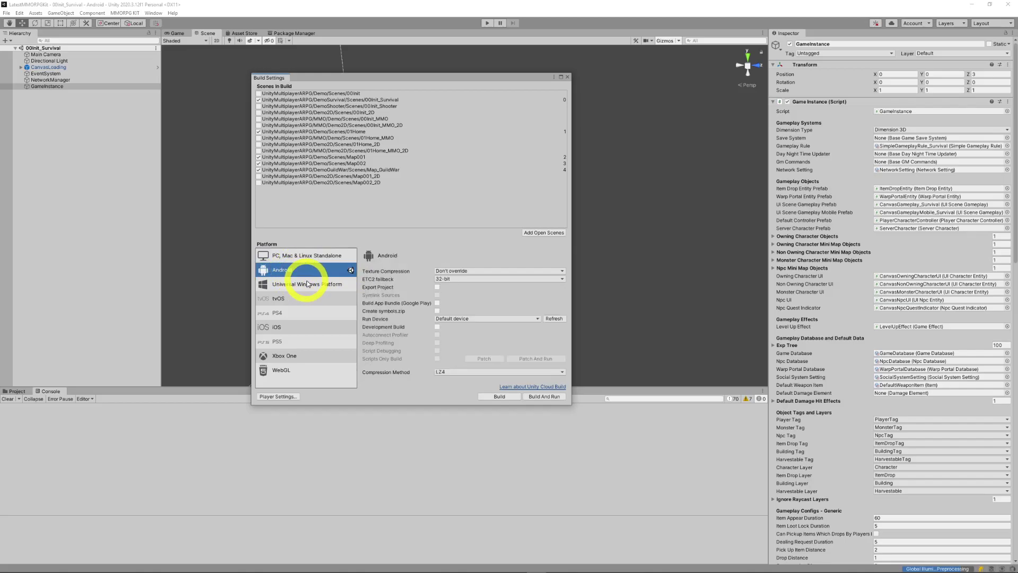
{"action": "left_click", "coordinate": [308, 284]}
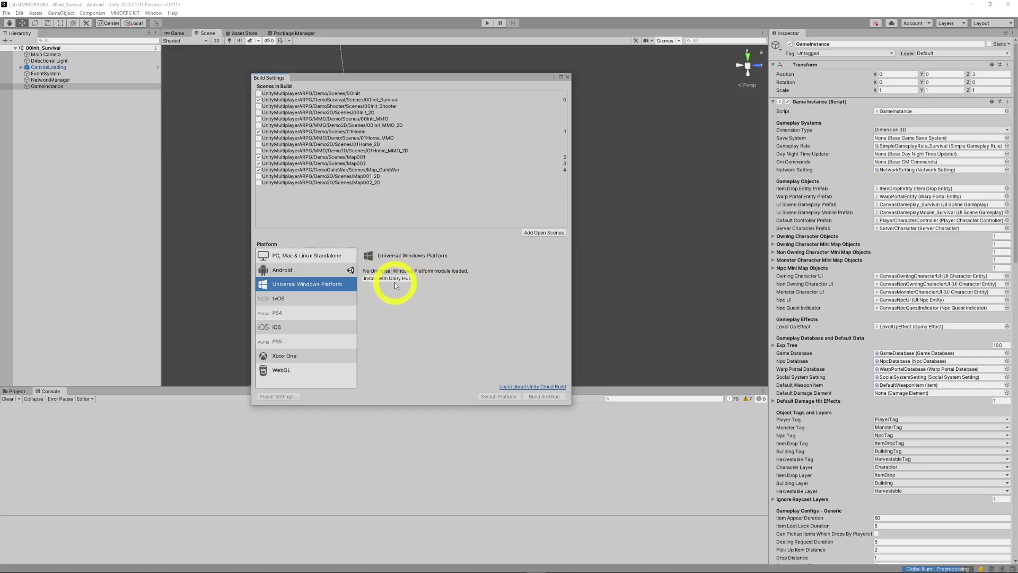
Step: In Unity Hub Installs, open Add Modules for 2020.1.4f1 and expand Android Build Support
{"action": "mouse_move", "coordinate": [129, 563]}
{"action": "left_click", "coordinate": [48, 565]}
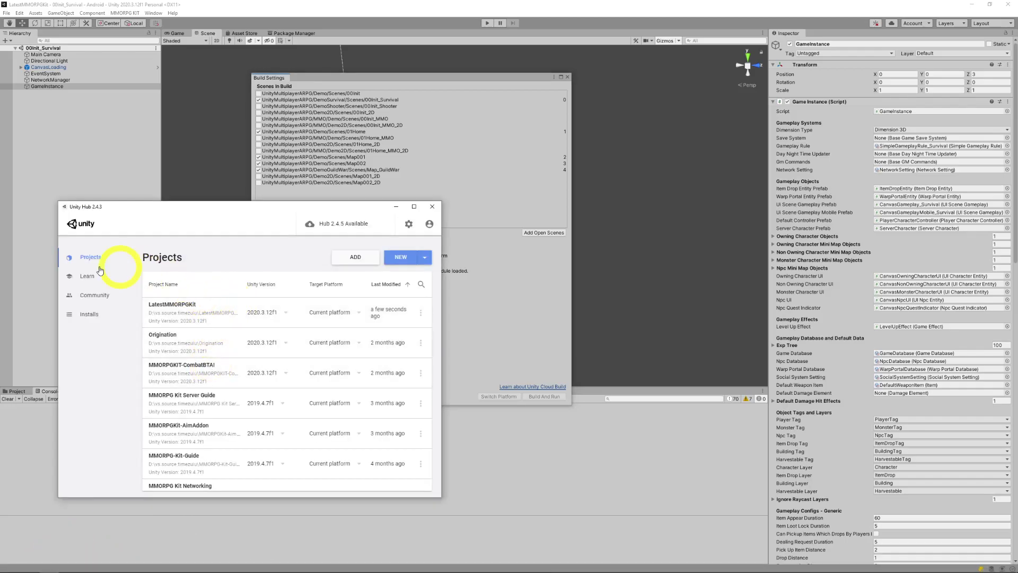
{"action": "left_click", "coordinate": [87, 314]}
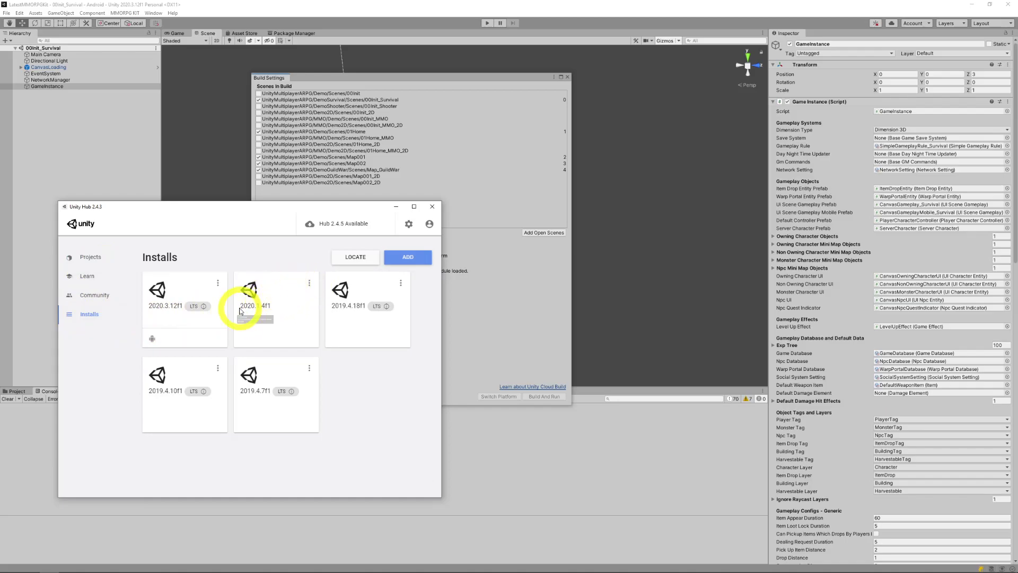
{"action": "mouse_move", "coordinate": [153, 311]}
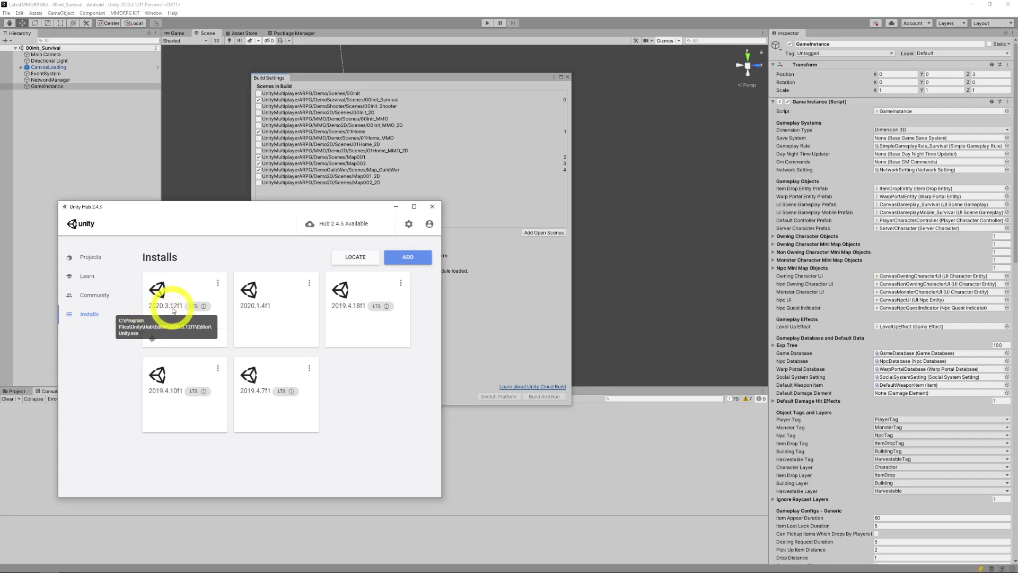
{"action": "left_click", "coordinate": [310, 283]}
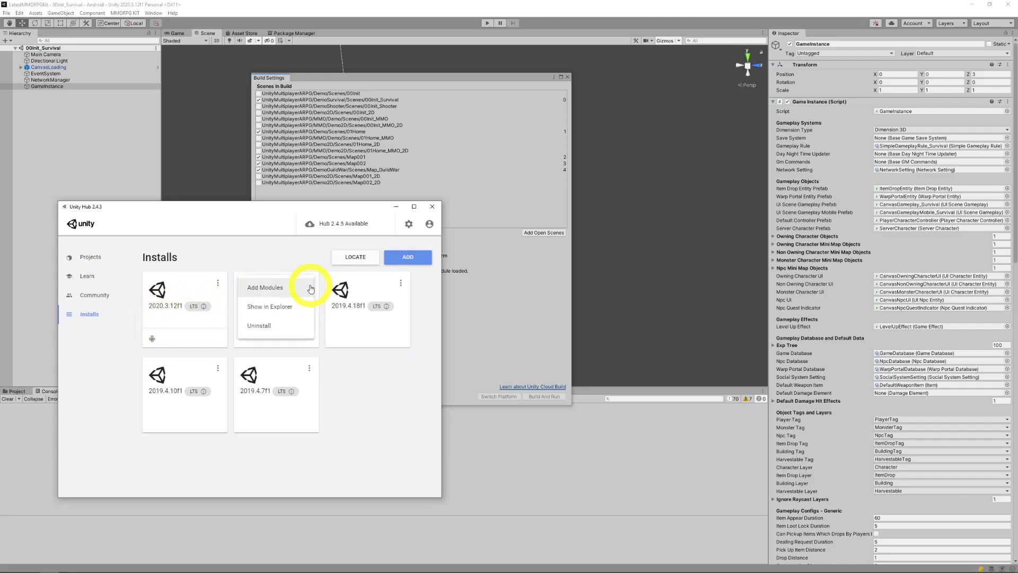
{"action": "left_click", "coordinate": [266, 286]}
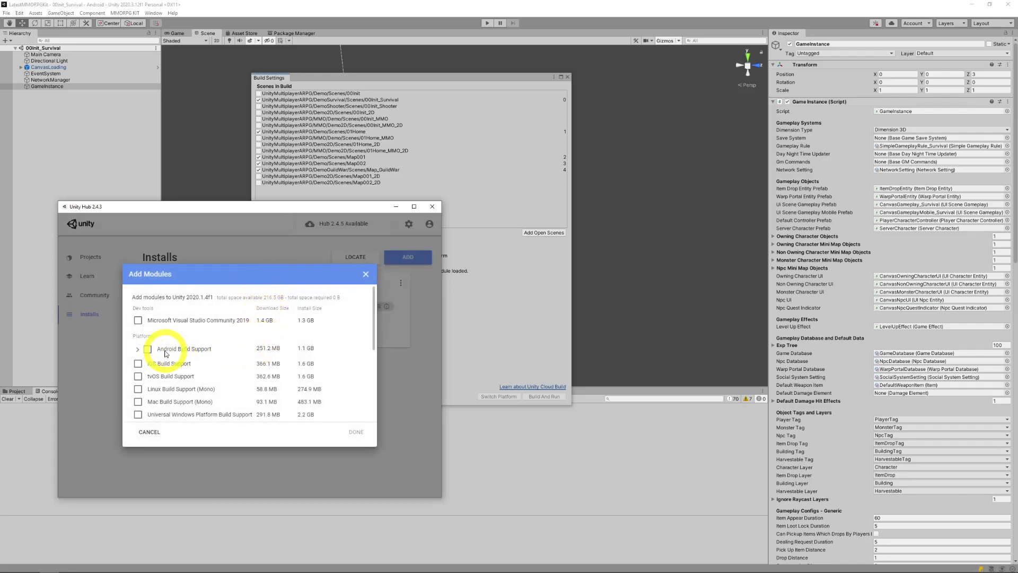
{"action": "left_click", "coordinate": [138, 349]}
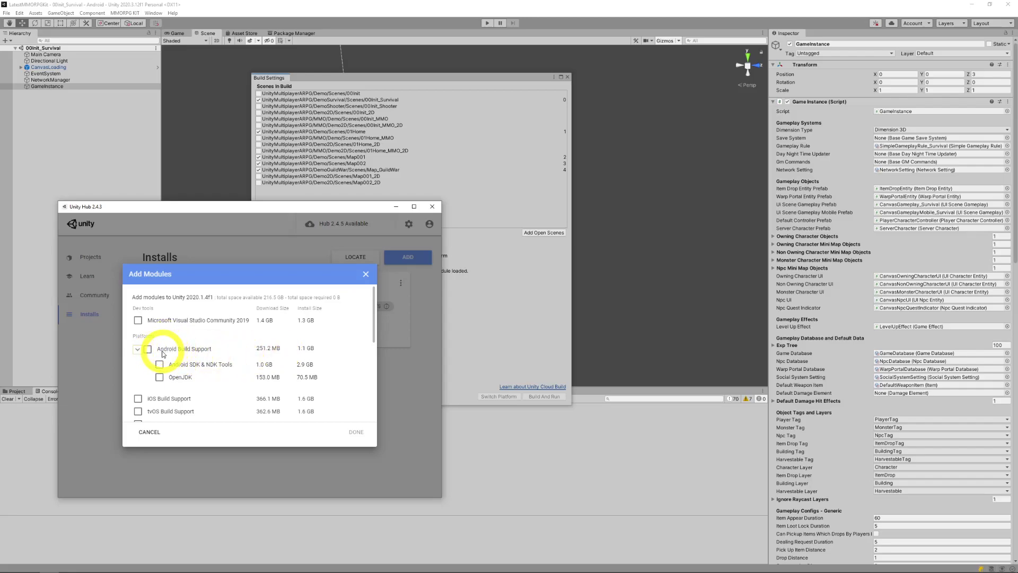
Step: Toggle Android Build Support and OpenJDK for 2020.1.4f1, then close without adding modules
{"action": "left_click", "coordinate": [405, 78]}
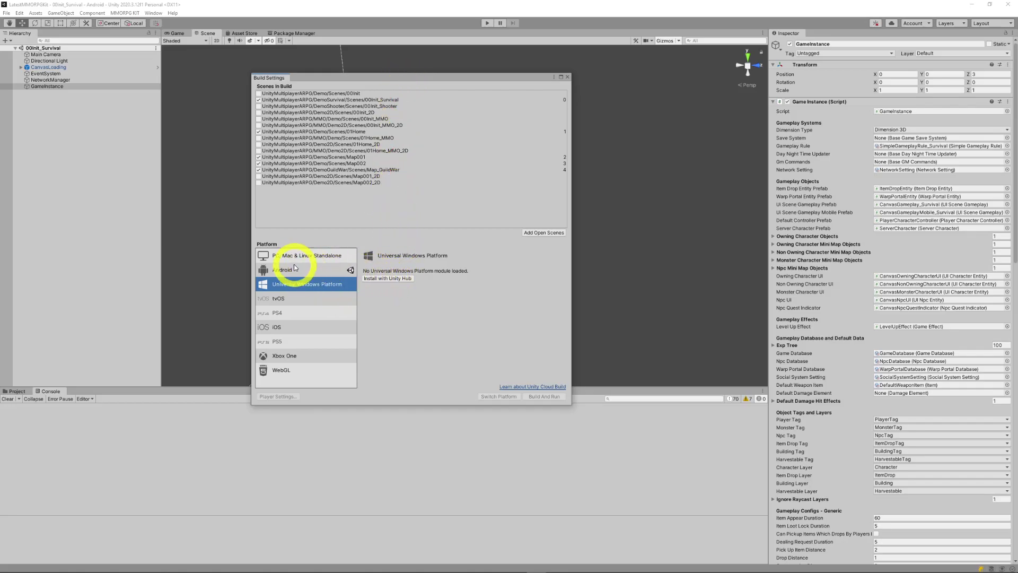
{"action": "key", "text": "alt+Tab"}
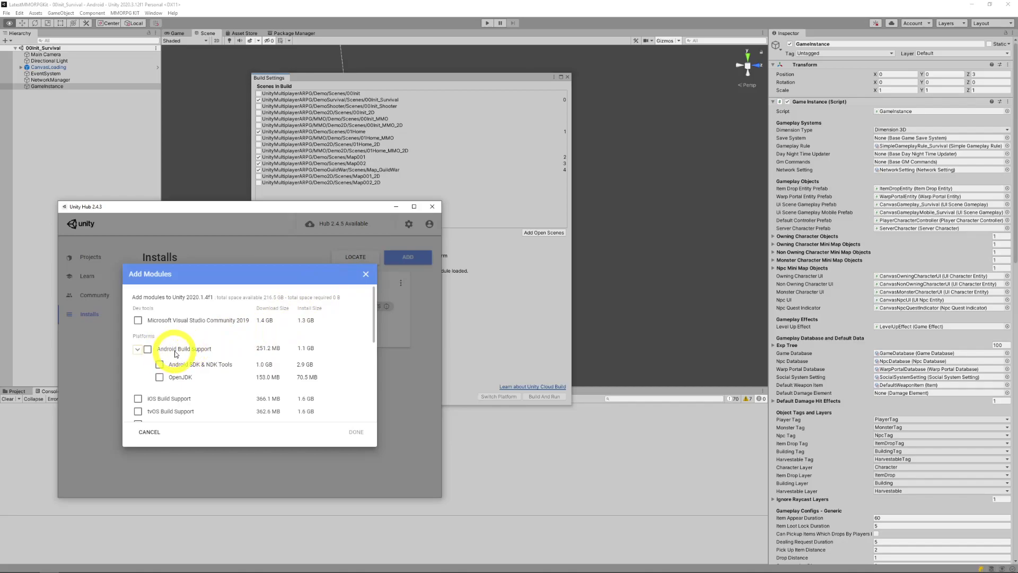
{"action": "left_click", "coordinate": [148, 349]}
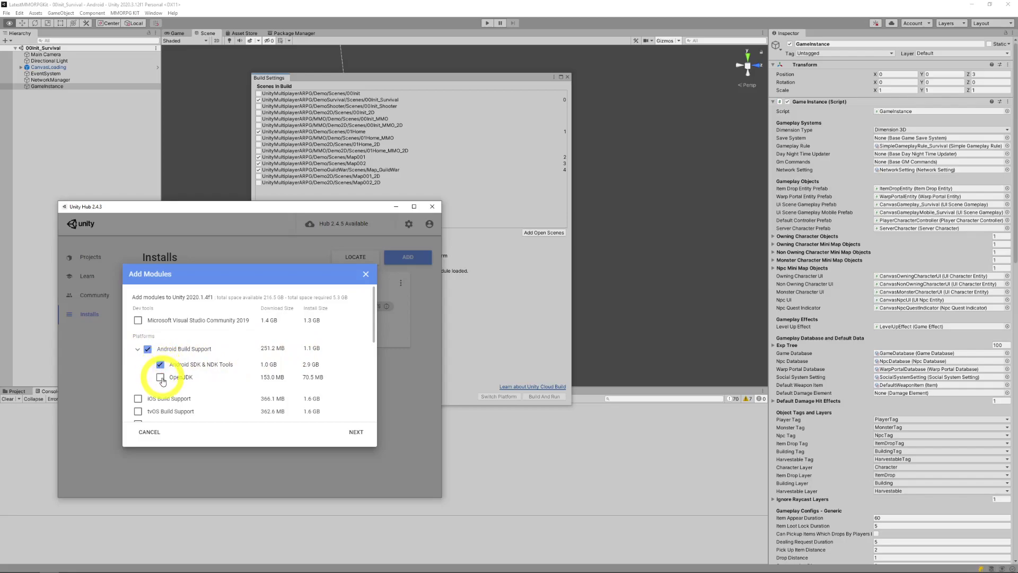
{"action": "left_click", "coordinate": [160, 378]}
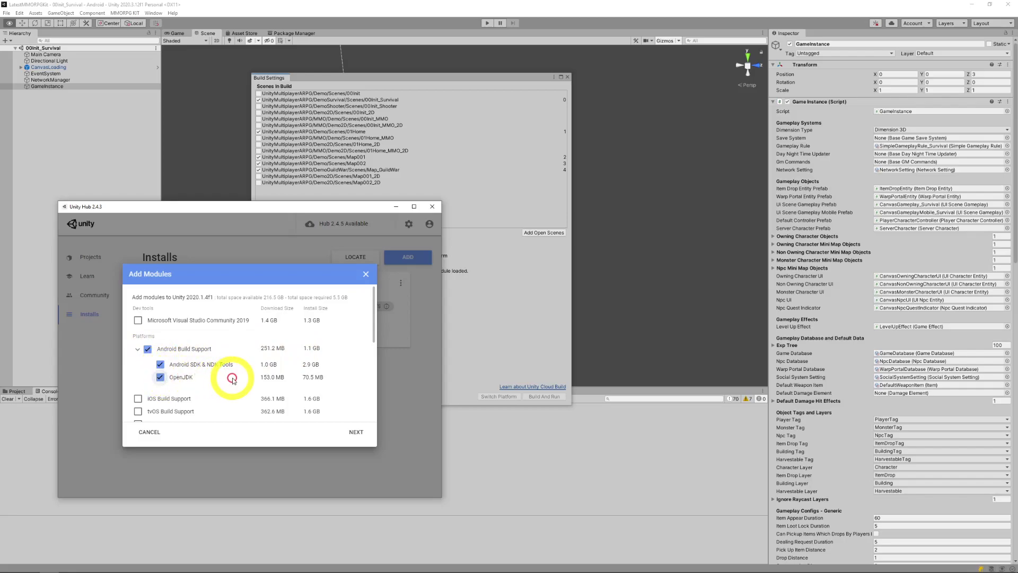
{"action": "left_click", "coordinate": [148, 349]}
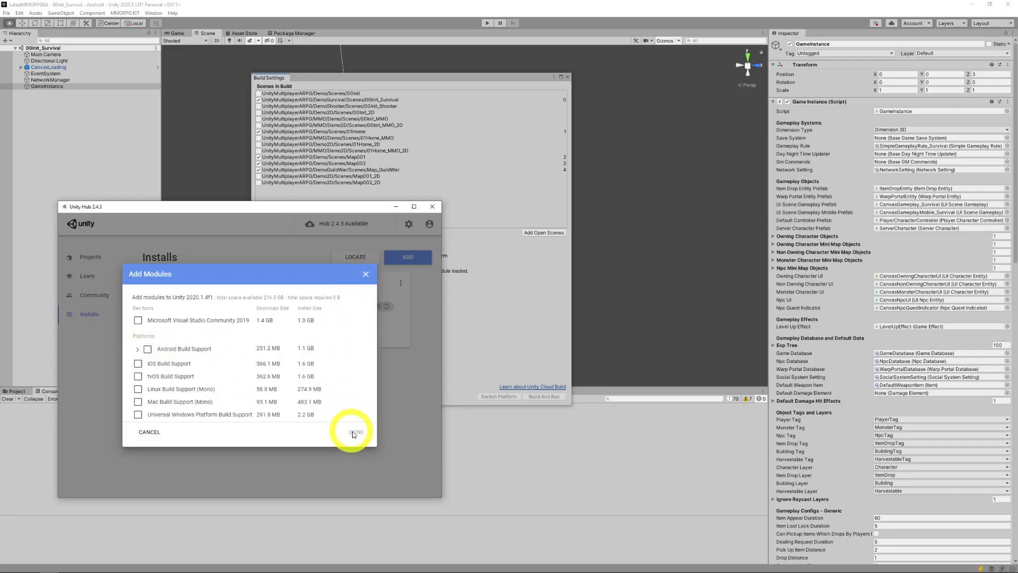
{"action": "left_click", "coordinate": [366, 273]}
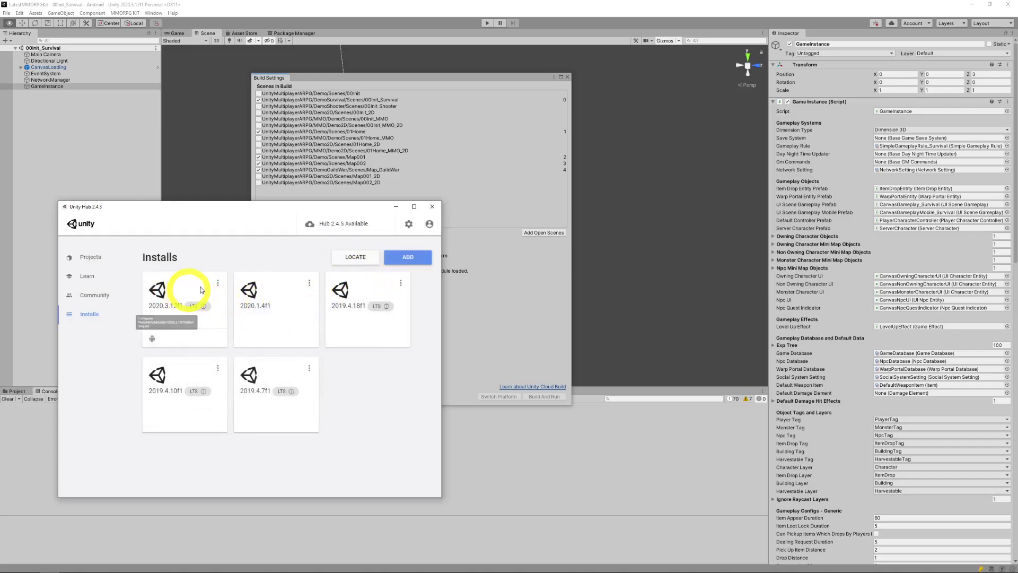
Step: Confirm 2020.3.12f1 already has Android Build Support, SDK & NDK Tools and OpenJDK installed
{"action": "left_click", "coordinate": [219, 283]}
{"action": "left_click", "coordinate": [184, 289]}
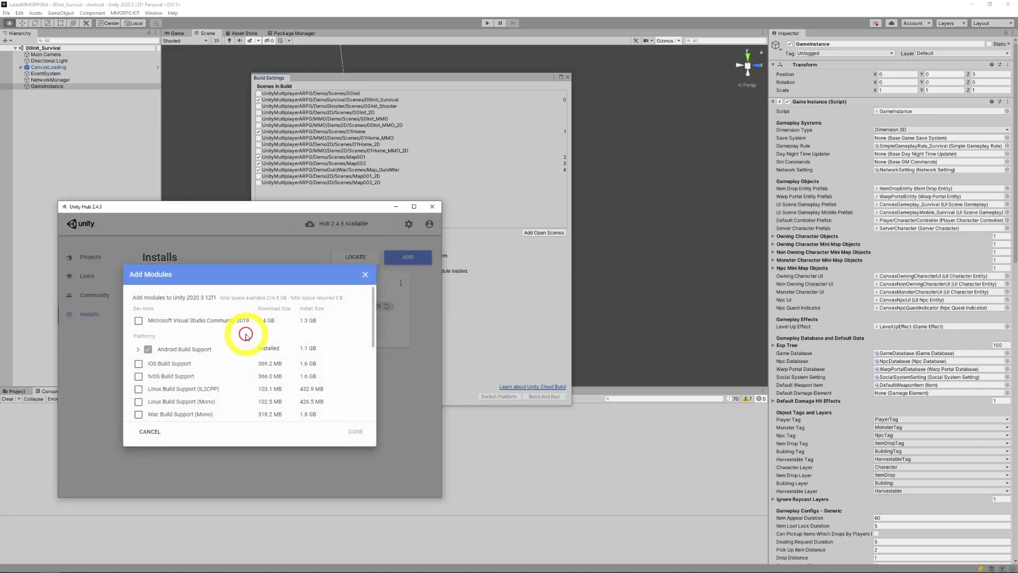
{"action": "left_click", "coordinate": [137, 350]}
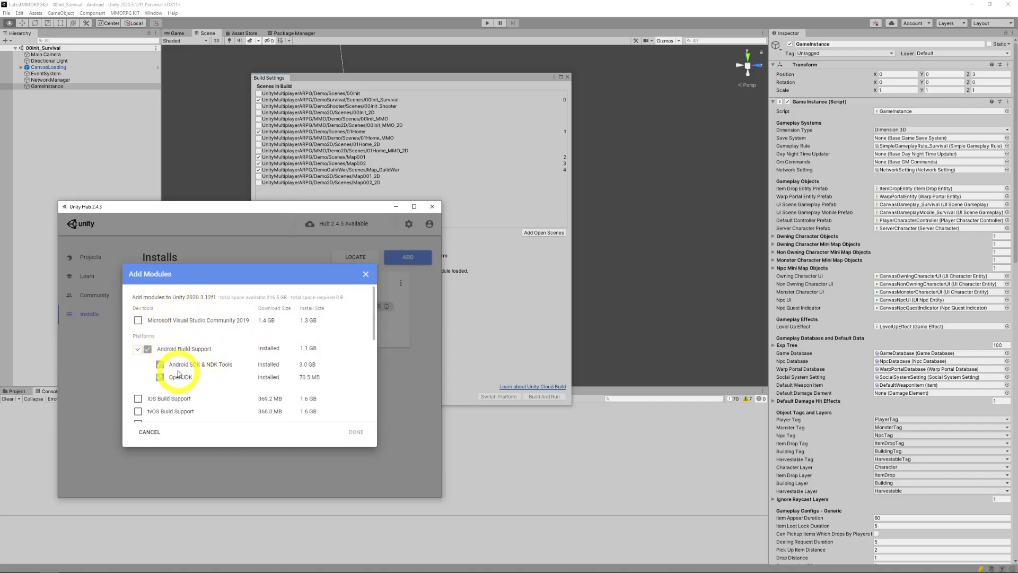
{"action": "left_click", "coordinate": [365, 273]}
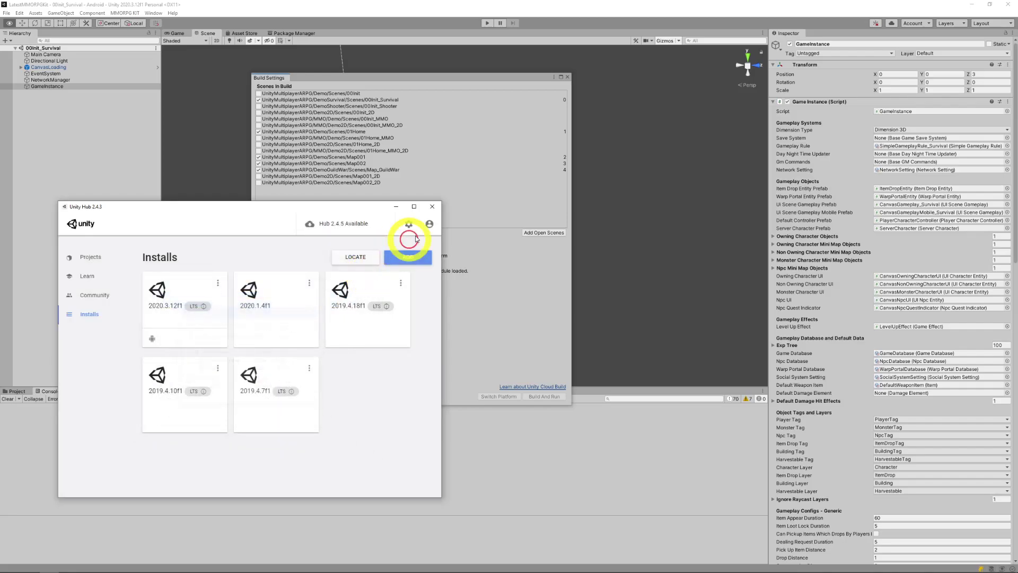
Step: Back in Build Settings, switch between Standalone and Android, ending on the Android options
{"action": "left_click", "coordinate": [376, 76]}
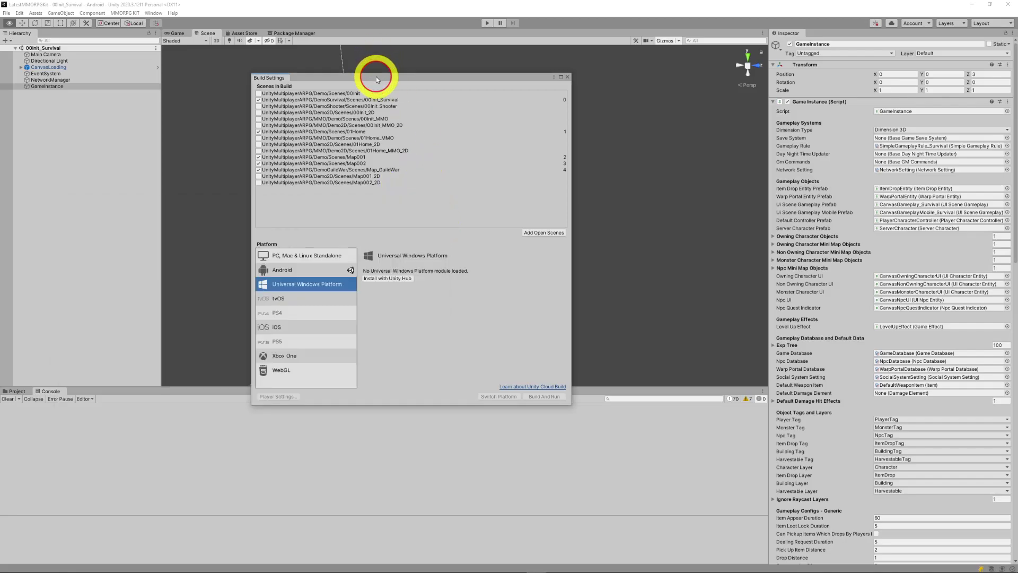
{"action": "left_click", "coordinate": [299, 257]}
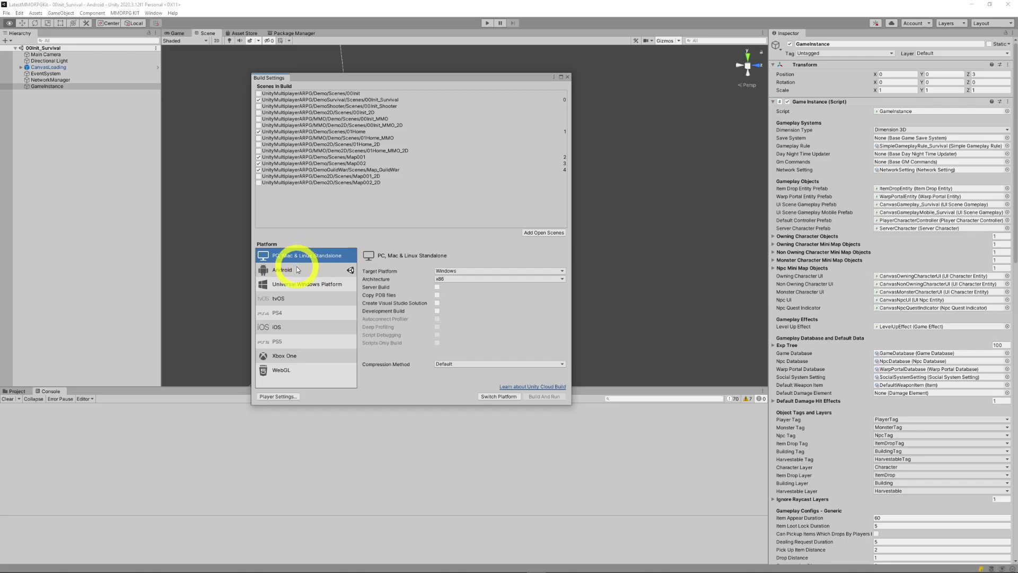
{"action": "left_click", "coordinate": [303, 271]}
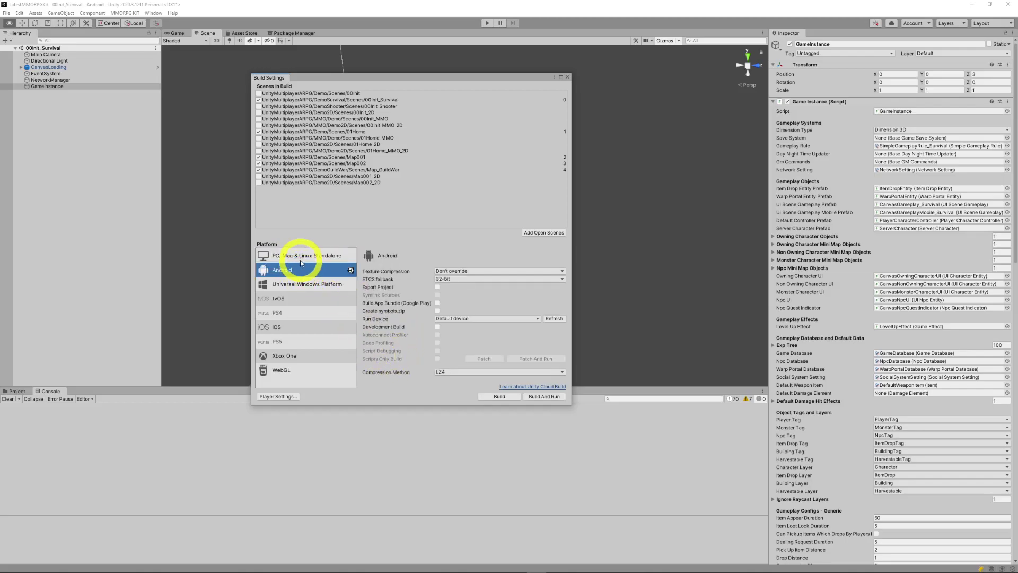
{"action": "left_click", "coordinate": [301, 255]}
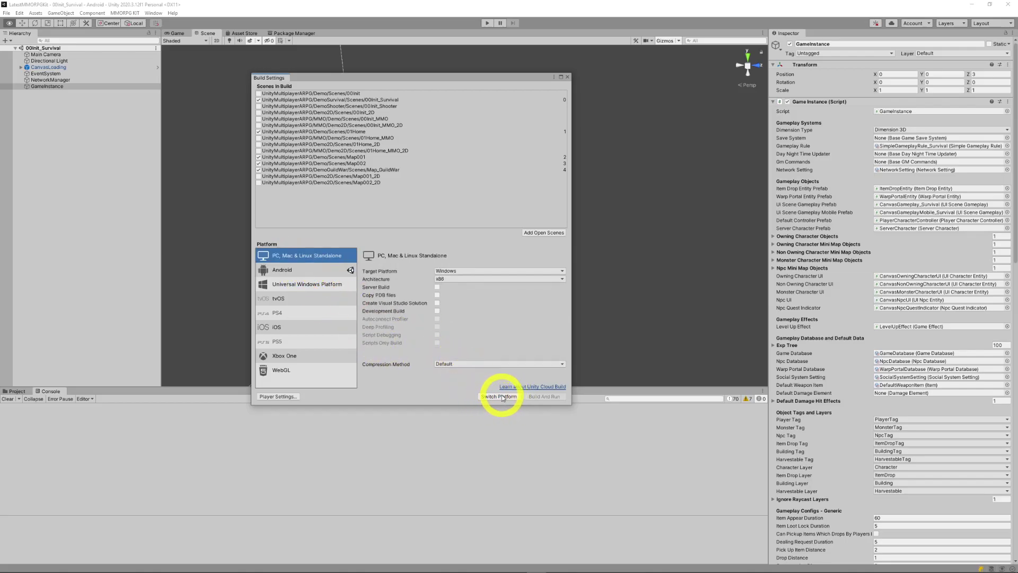
{"action": "left_click", "coordinate": [321, 273]}
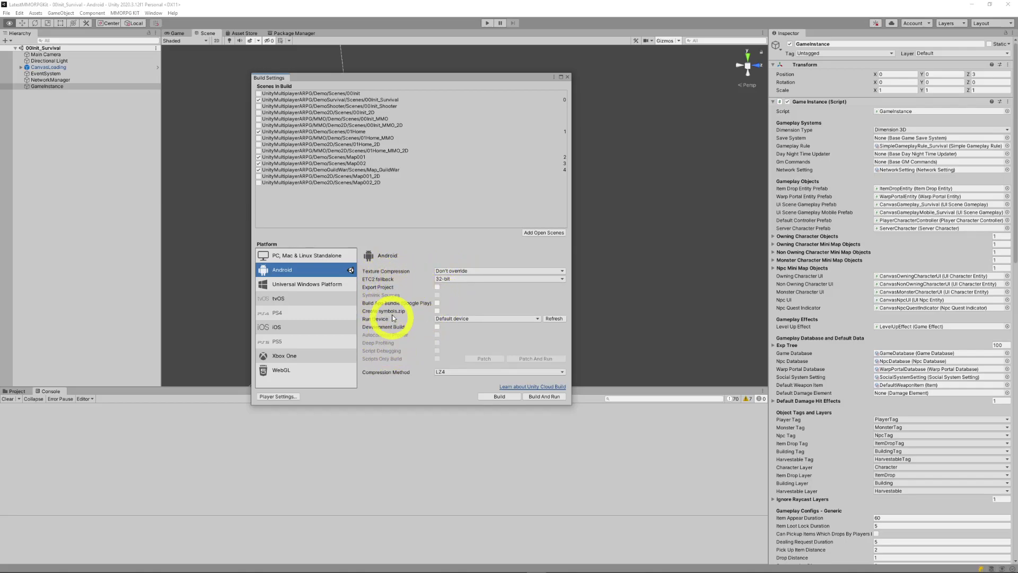
{"action": "left_click", "coordinate": [448, 270]}
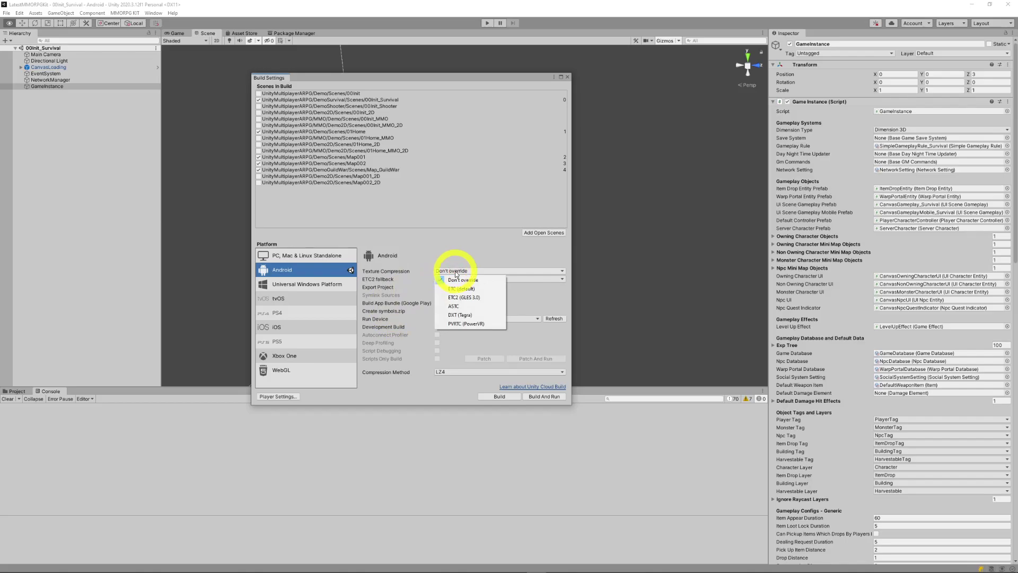
{"action": "left_click", "coordinate": [429, 383]}
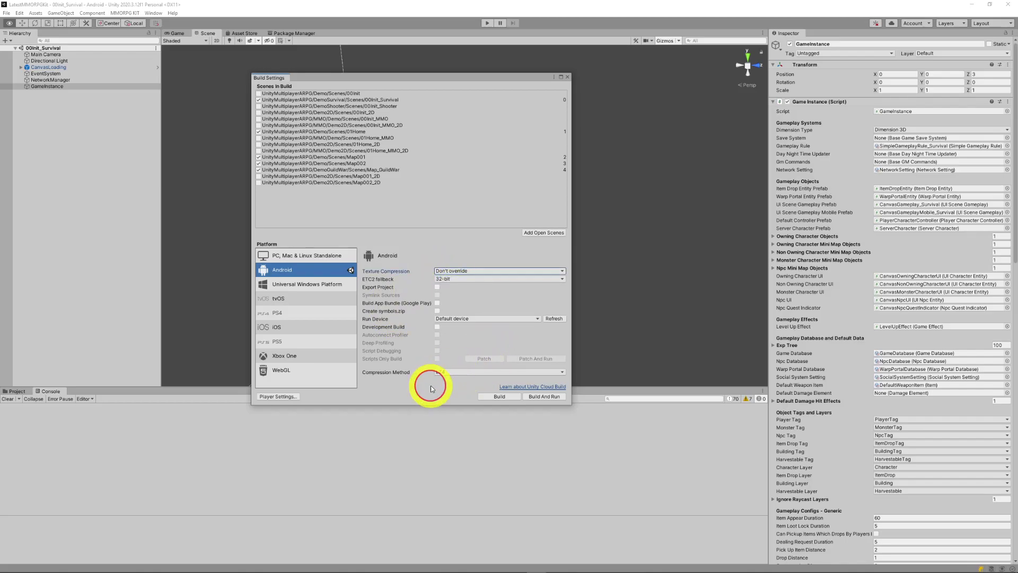
{"action": "left_click", "coordinate": [451, 271]}
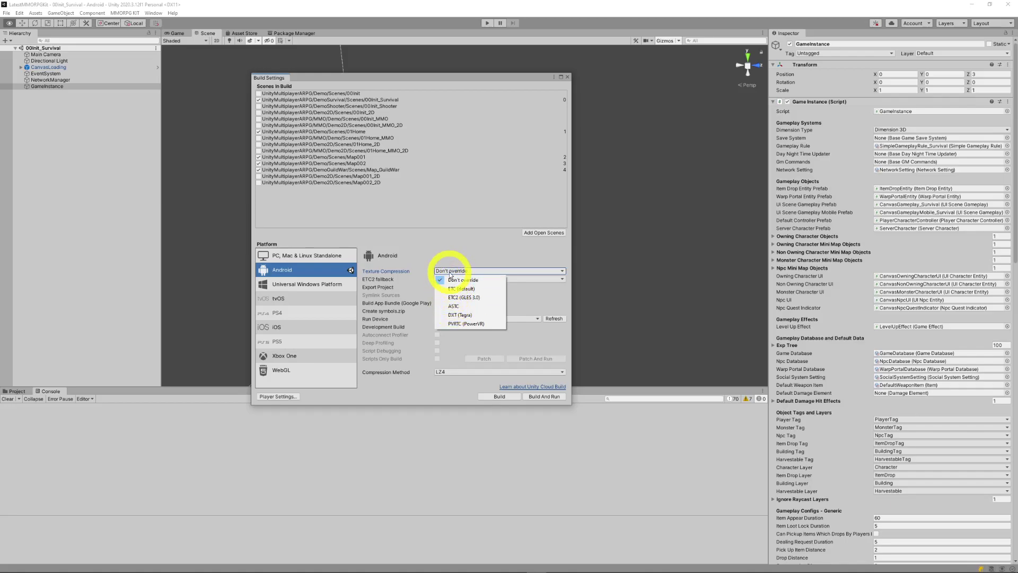
{"action": "left_click", "coordinate": [449, 280]}
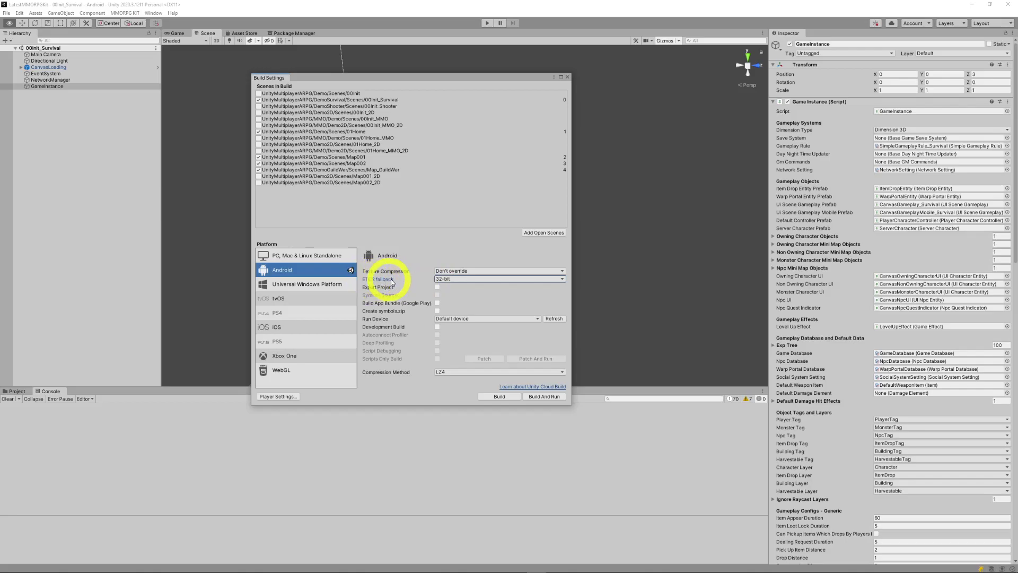
{"action": "left_click", "coordinate": [443, 270]}
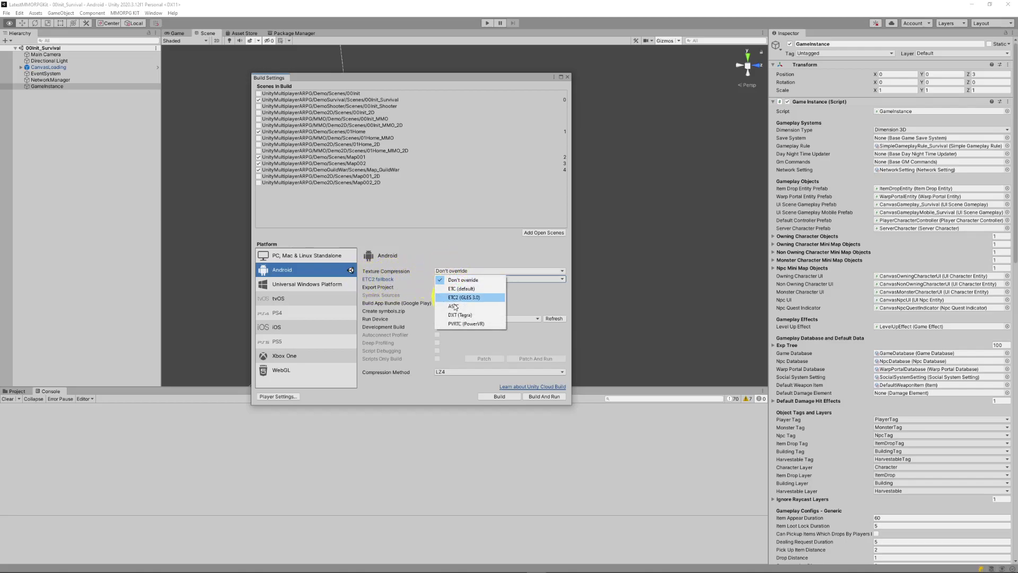
{"action": "left_click", "coordinate": [407, 273]}
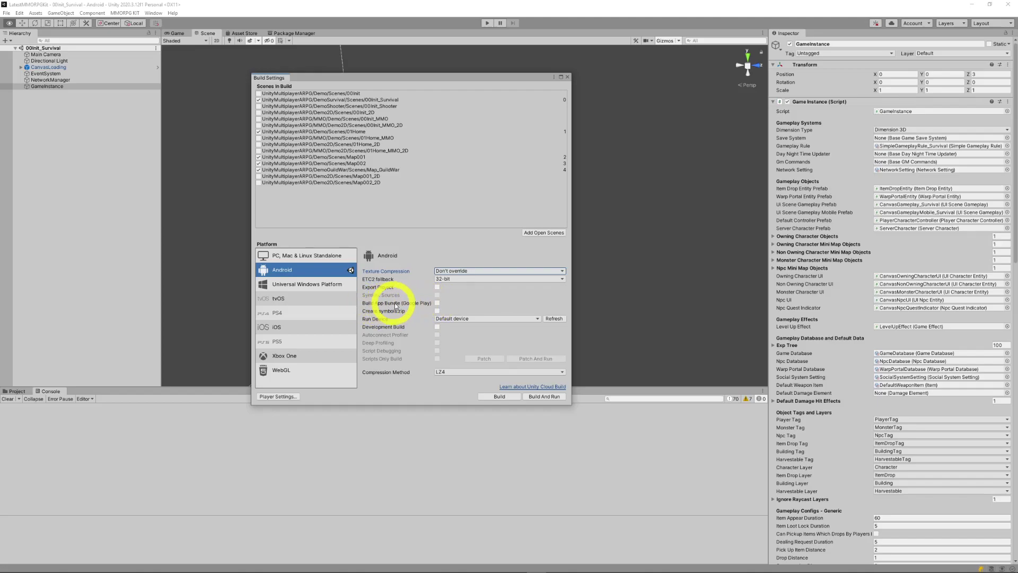
{"action": "left_click", "coordinate": [446, 318]}
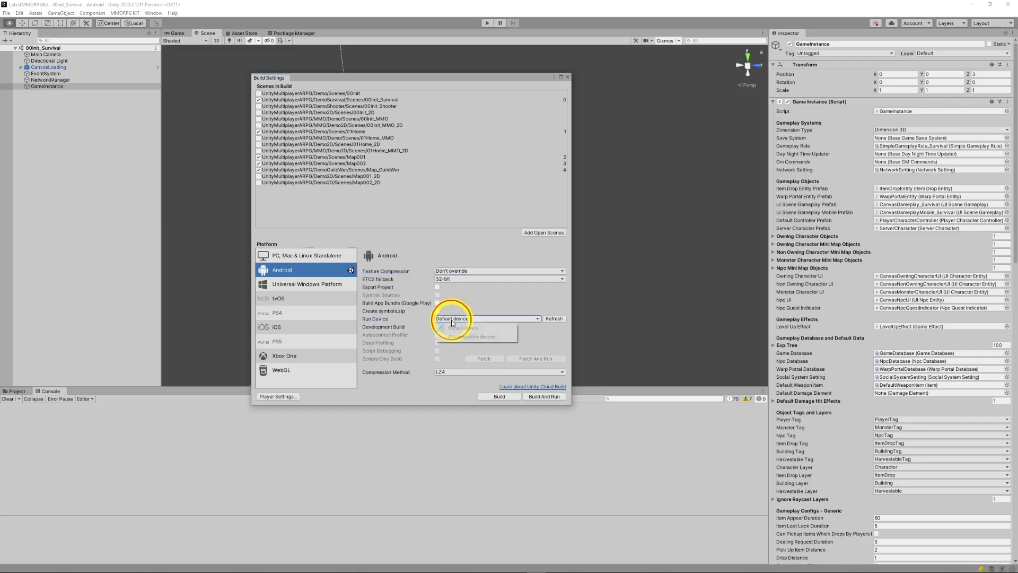
{"action": "left_click", "coordinate": [396, 324]}
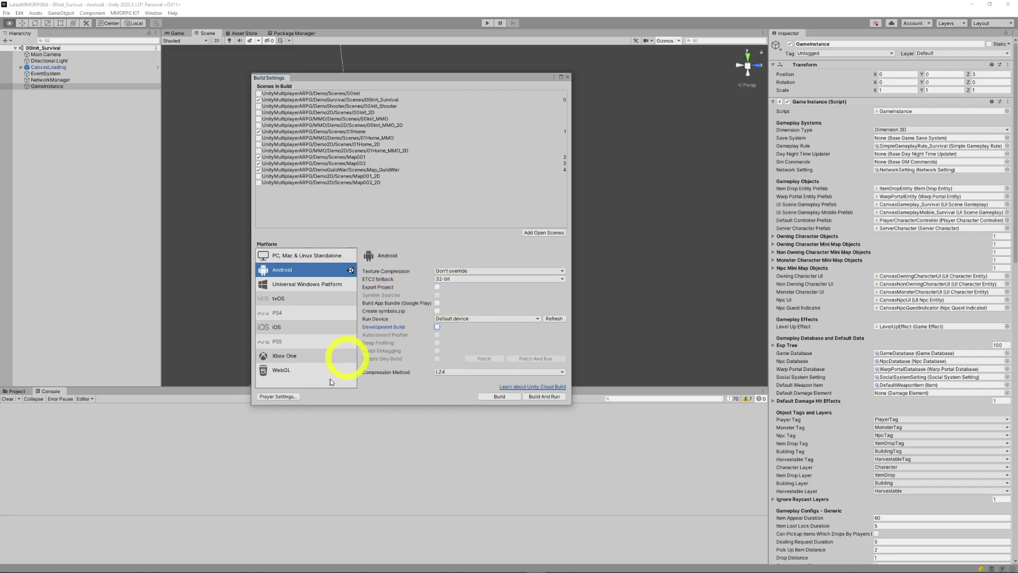
Step: Open Player settings and compare the Standalone and Android tabs, ending on Android
{"action": "left_click", "coordinate": [278, 396]}
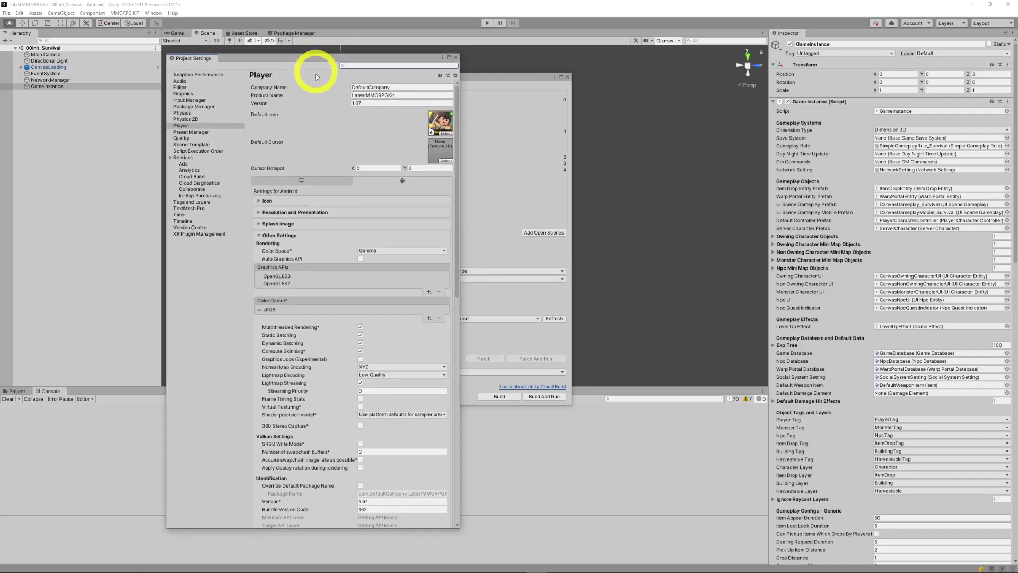
{"action": "left_click", "coordinate": [320, 181]}
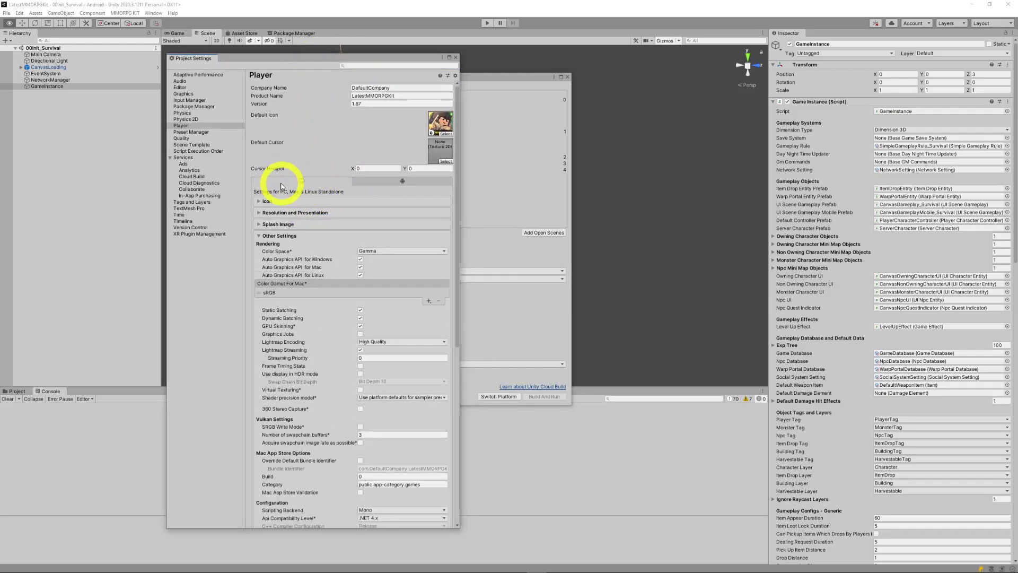
{"action": "left_click", "coordinate": [397, 180]}
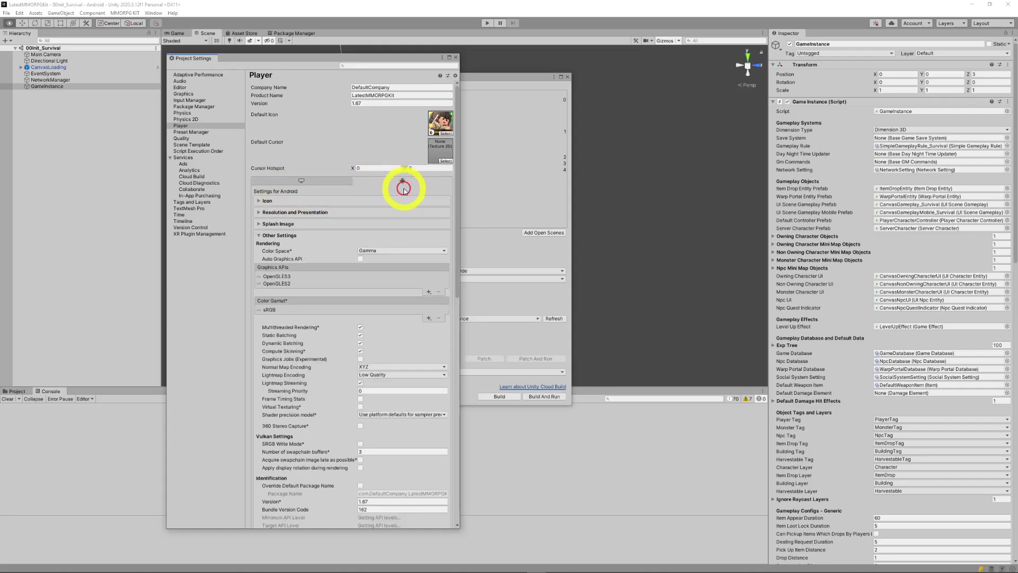
{"action": "left_click", "coordinate": [324, 183]}
{"action": "left_click", "coordinate": [393, 181]}
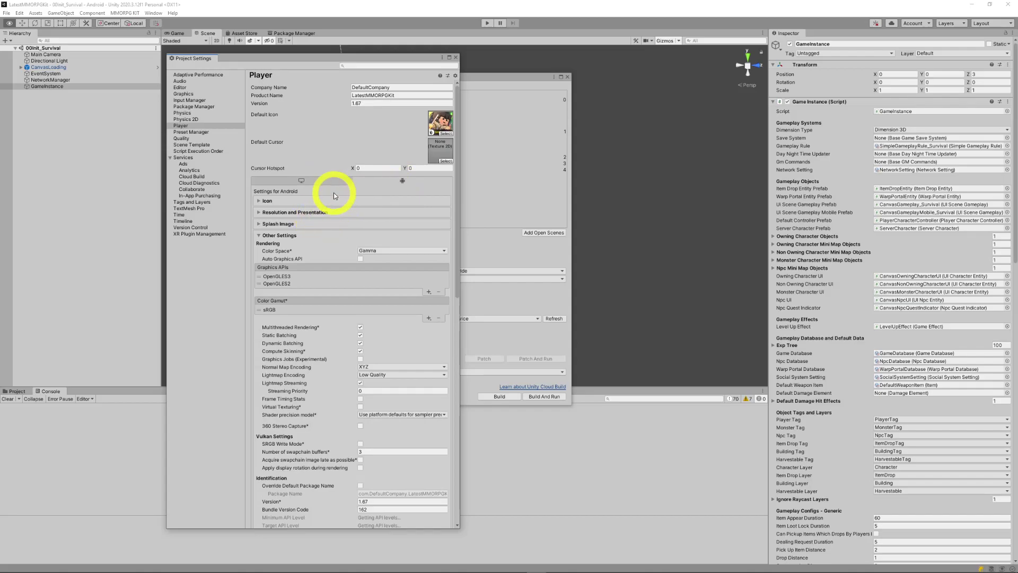
Step: Scroll Android Other Settings to confirm IL2CPP scripting with only ARMv7 targeted, moving the window aside
{"action": "left_click", "coordinate": [360, 335]}
{"action": "scroll", "coordinate": [358, 352], "scroll_direction": "down", "scroll_amount": 3}
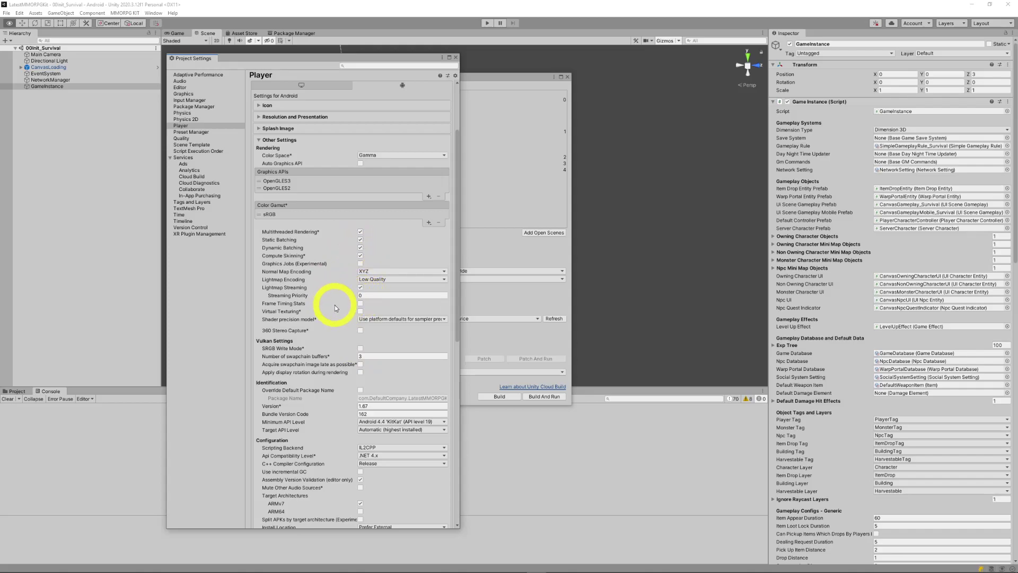
{"action": "scroll", "coordinate": [369, 348], "scroll_direction": "down", "scroll_amount": 2}
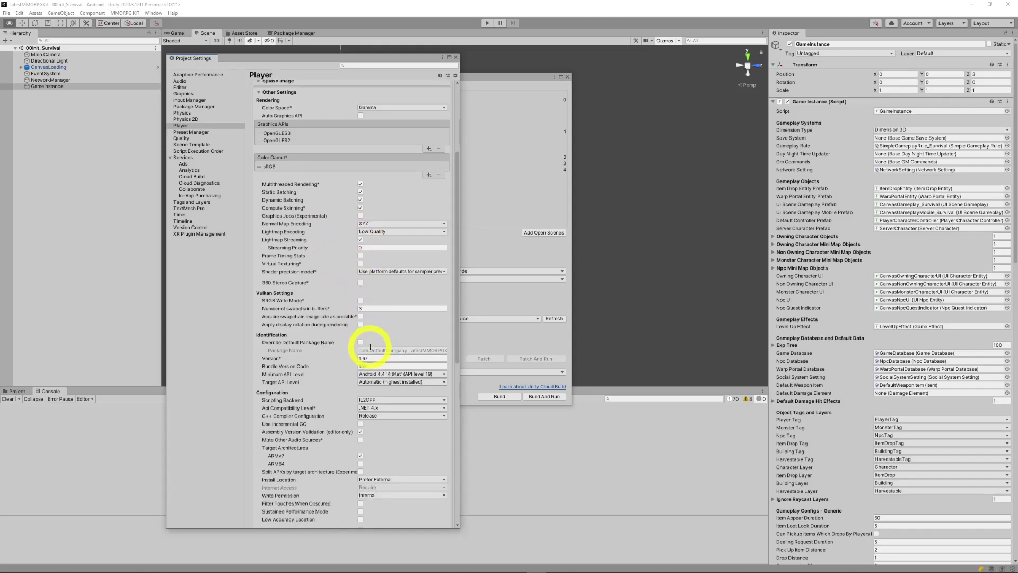
{"action": "scroll", "coordinate": [370, 349], "scroll_direction": "down", "scroll_amount": 3}
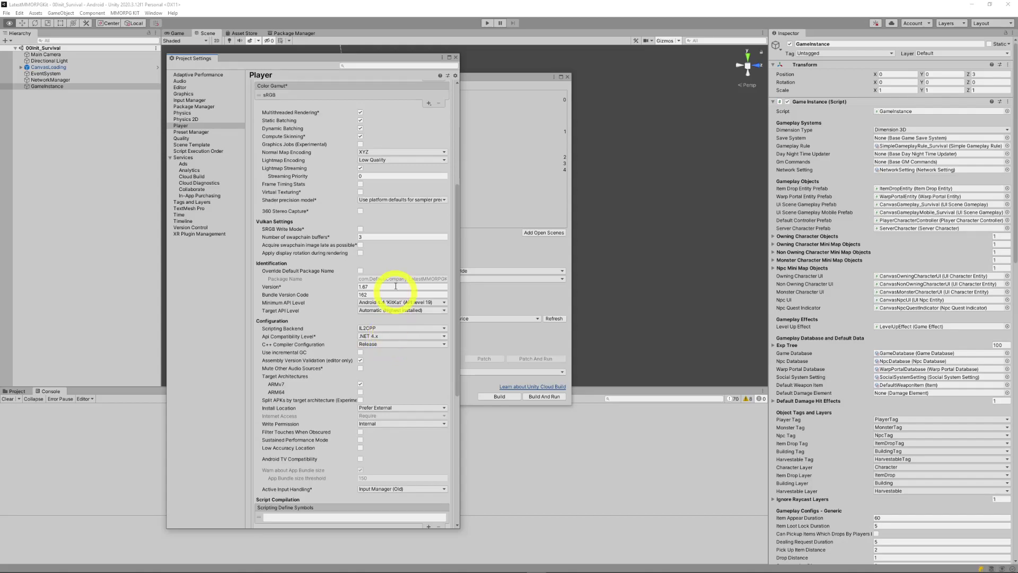
{"action": "scroll", "coordinate": [389, 320], "scroll_direction": "down", "scroll_amount": 3}
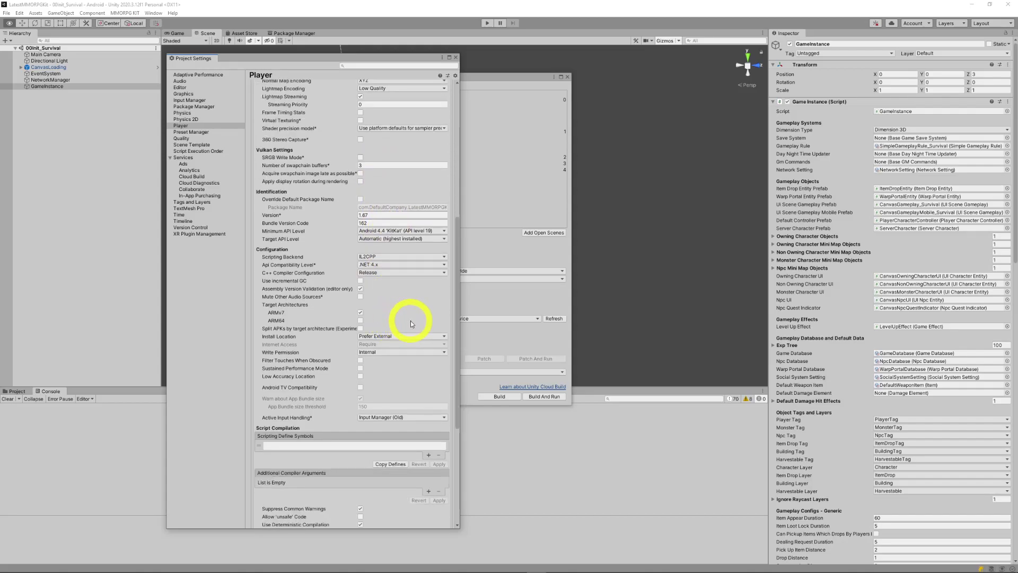
{"action": "left_click", "coordinate": [360, 313]}
{"action": "left_click", "coordinate": [360, 320]}
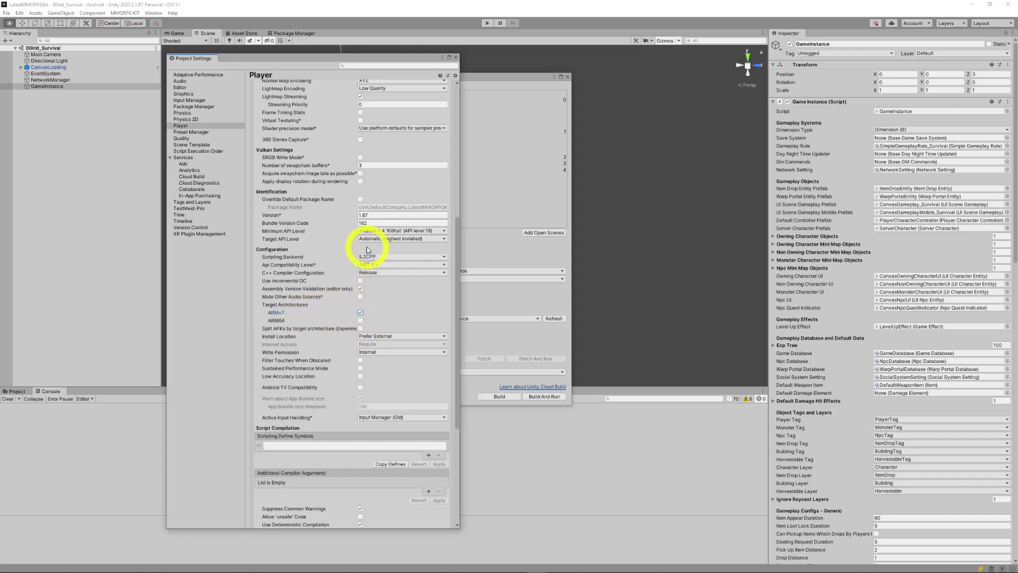
{"action": "left_click_drag", "start_coordinate": [381, 58], "coordinate": [303, 57]}
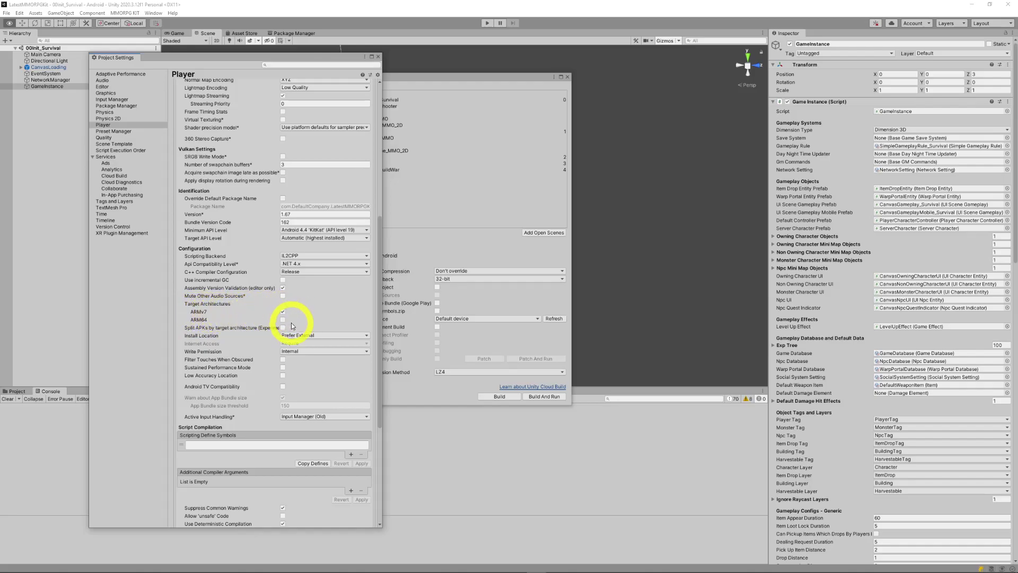
{"action": "scroll", "coordinate": [291, 322], "scroll_direction": "down", "scroll_amount": 8}
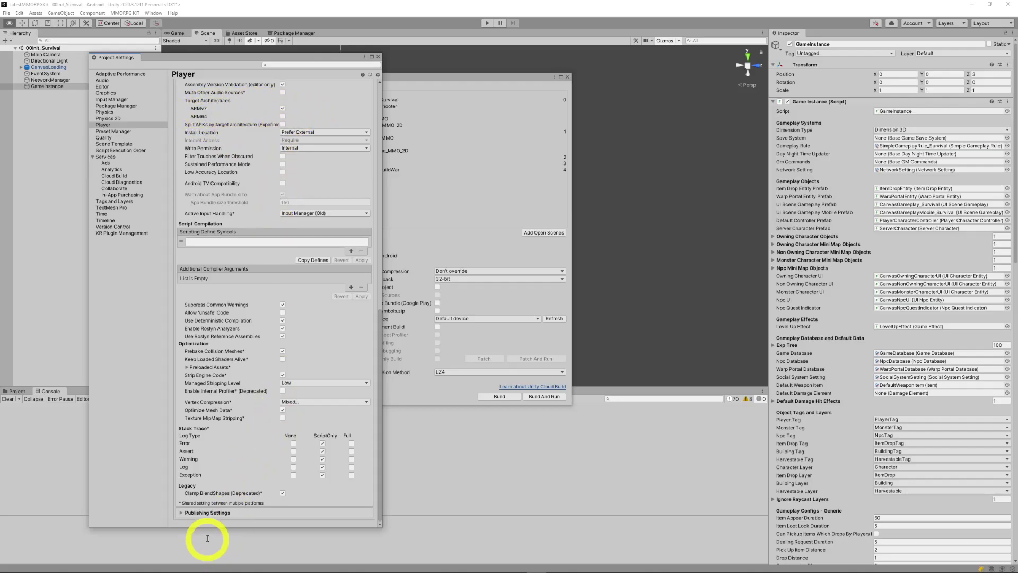
Step: Expand Publishing Settings and briefly open the Keystore Manager
{"action": "left_click", "coordinate": [210, 512]}
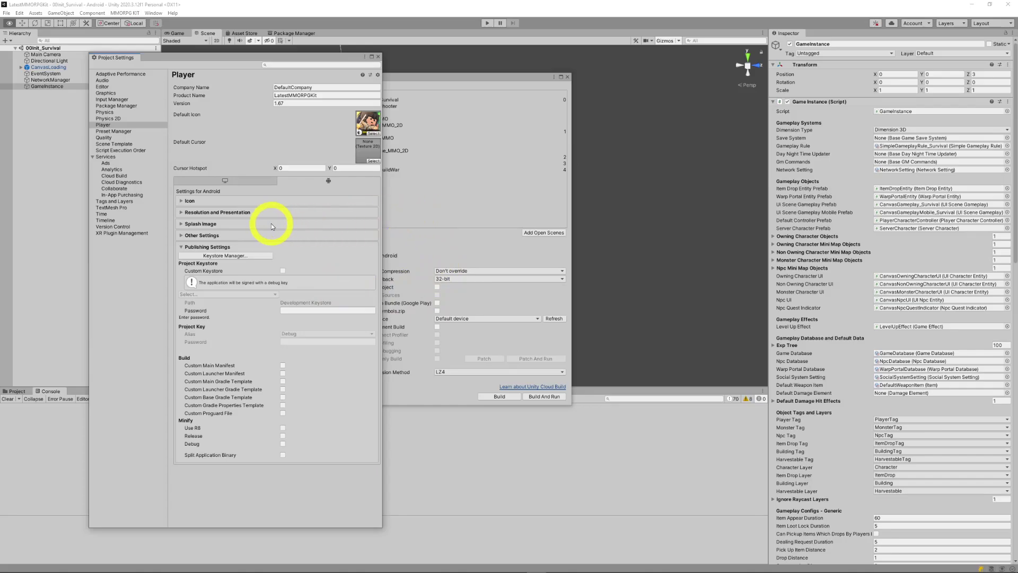
{"action": "left_click", "coordinate": [225, 256]}
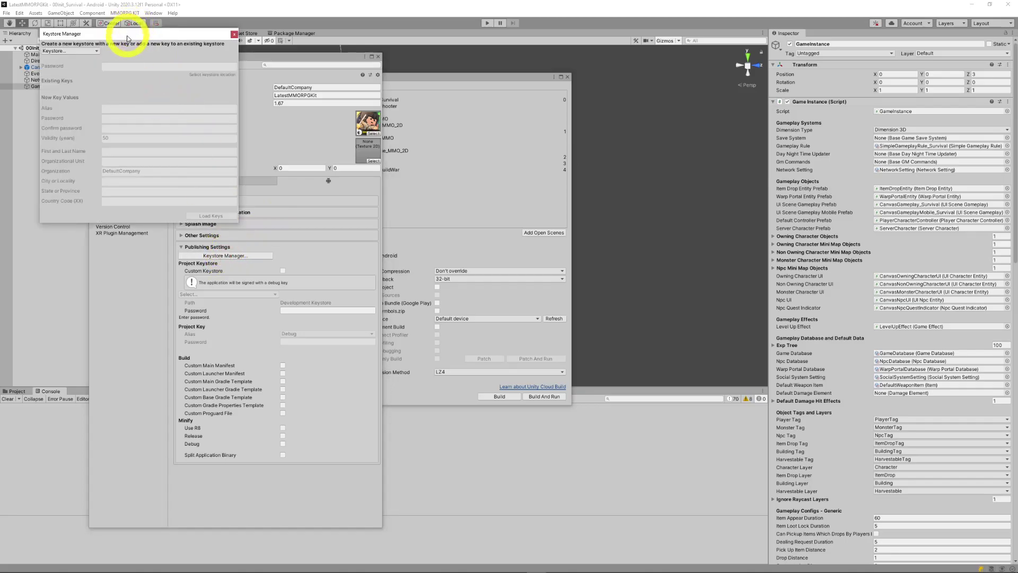
{"action": "left_click_drag", "start_coordinate": [125, 33], "coordinate": [351, 60]}
{"action": "left_click", "coordinate": [459, 60]}
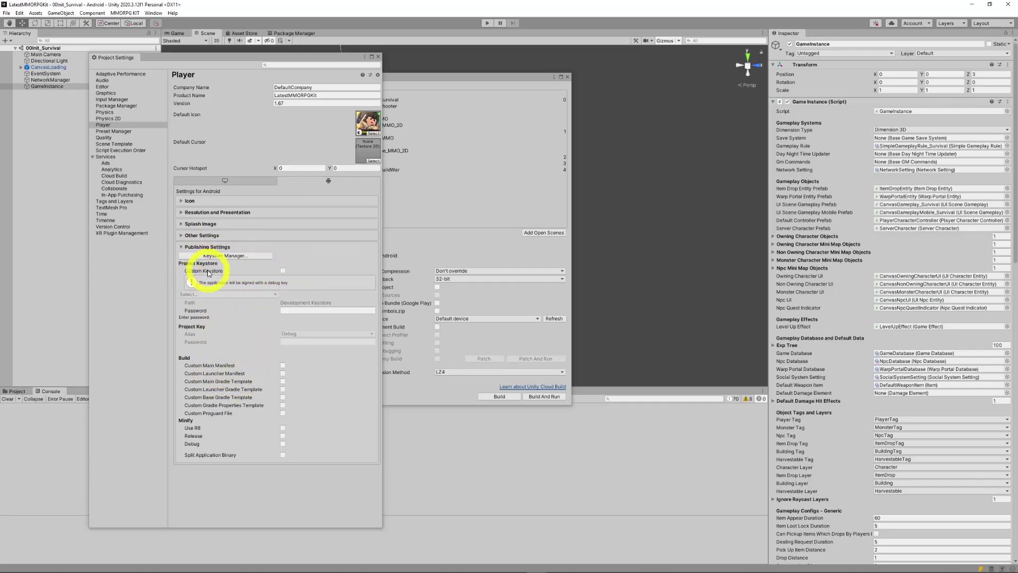
Step: Create a new user.keystore, then turn Custom Keystore off to sign with the debug key
{"action": "left_click", "coordinate": [282, 270]}
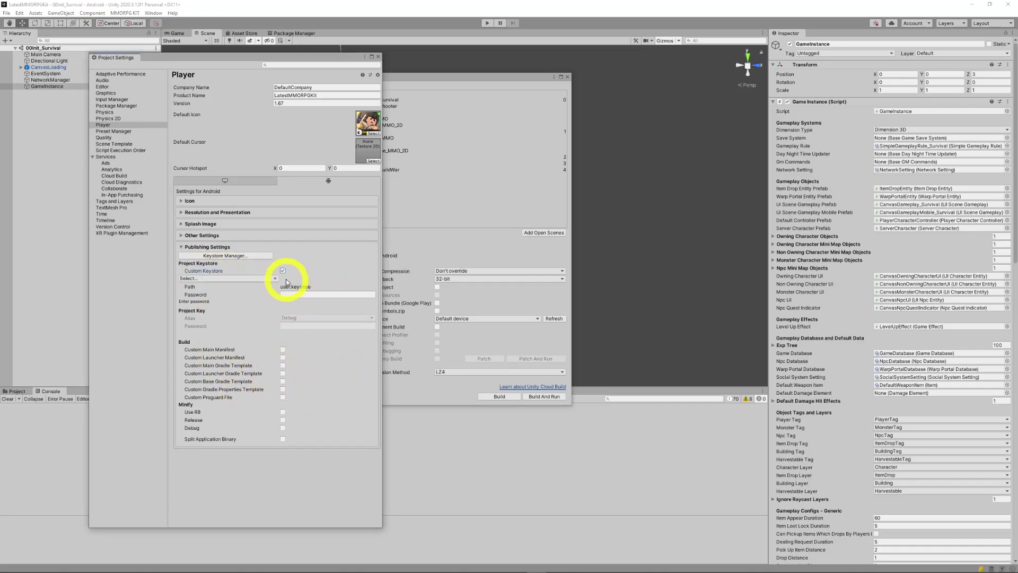
{"action": "left_click", "coordinate": [242, 255]}
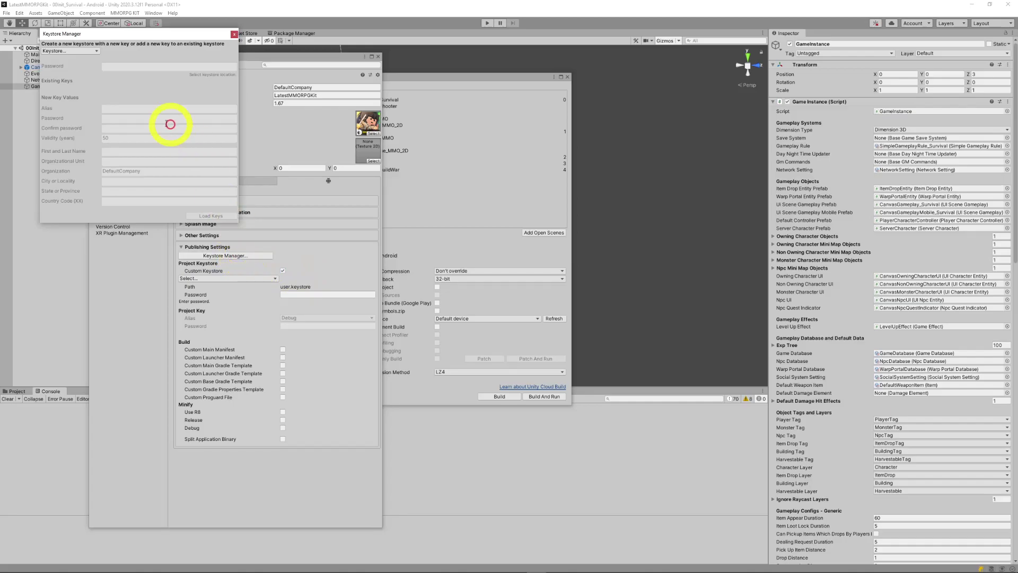
{"action": "left_click", "coordinate": [75, 51]}
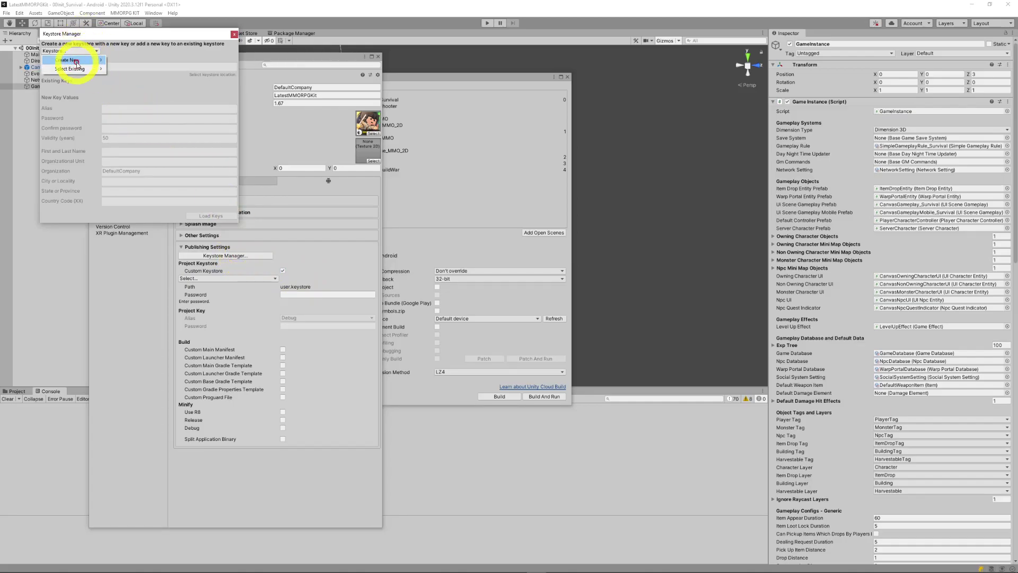
{"action": "mouse_move", "coordinate": [76, 62]}
{"action": "left_click", "coordinate": [164, 69]}
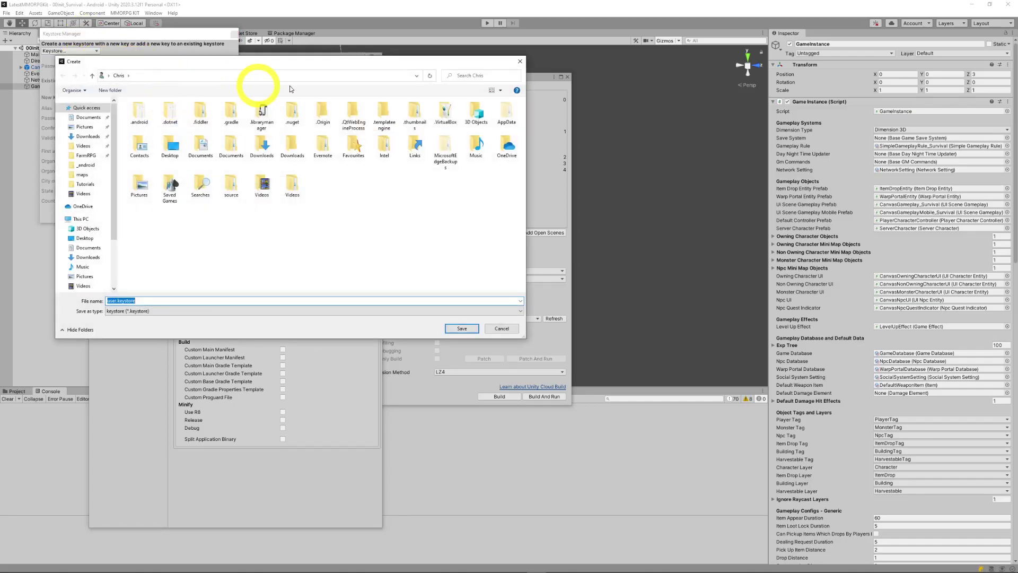
{"action": "left_click", "coordinate": [462, 328]}
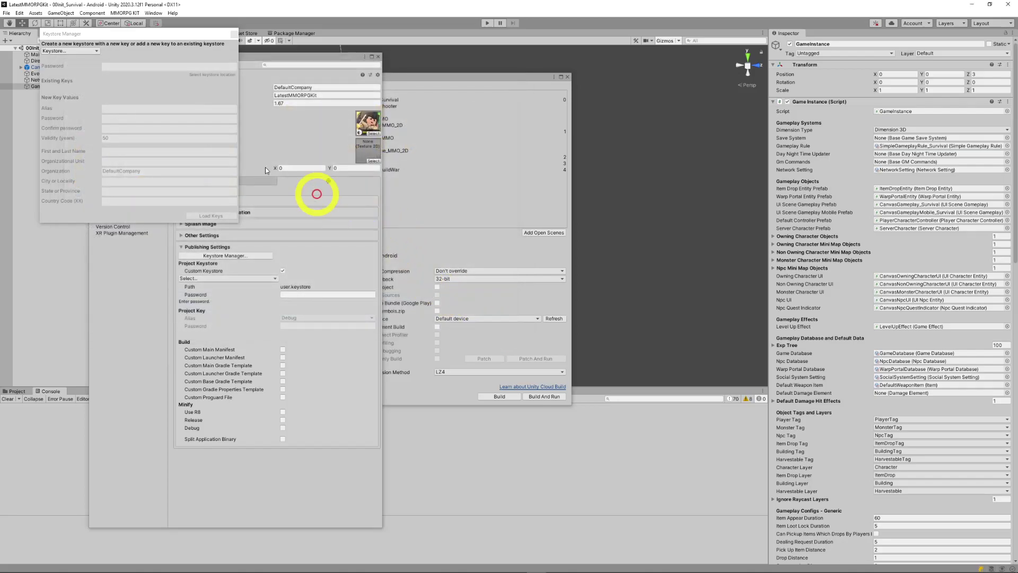
{"action": "left_click", "coordinate": [234, 35]}
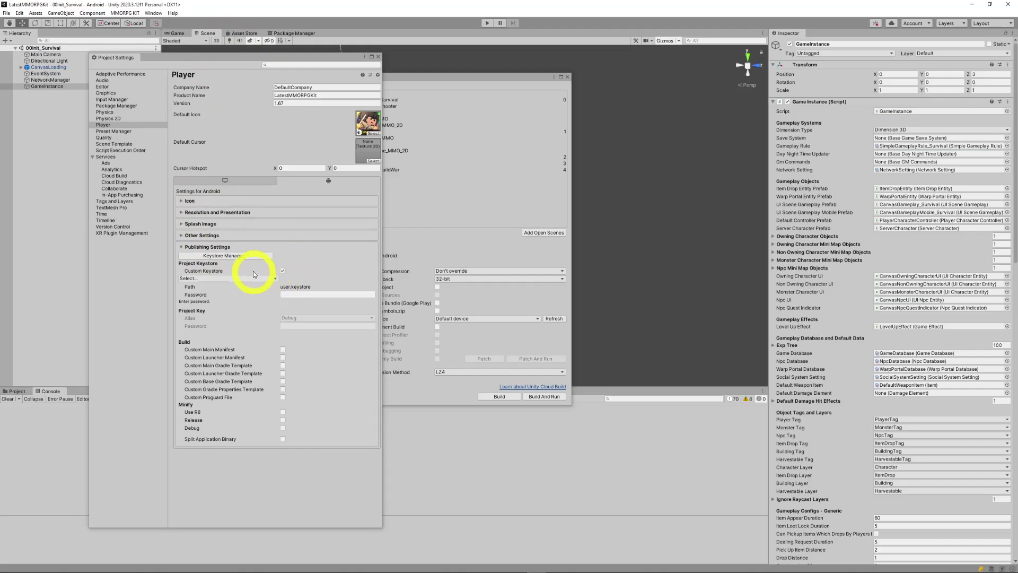
{"action": "left_click", "coordinate": [283, 271]}
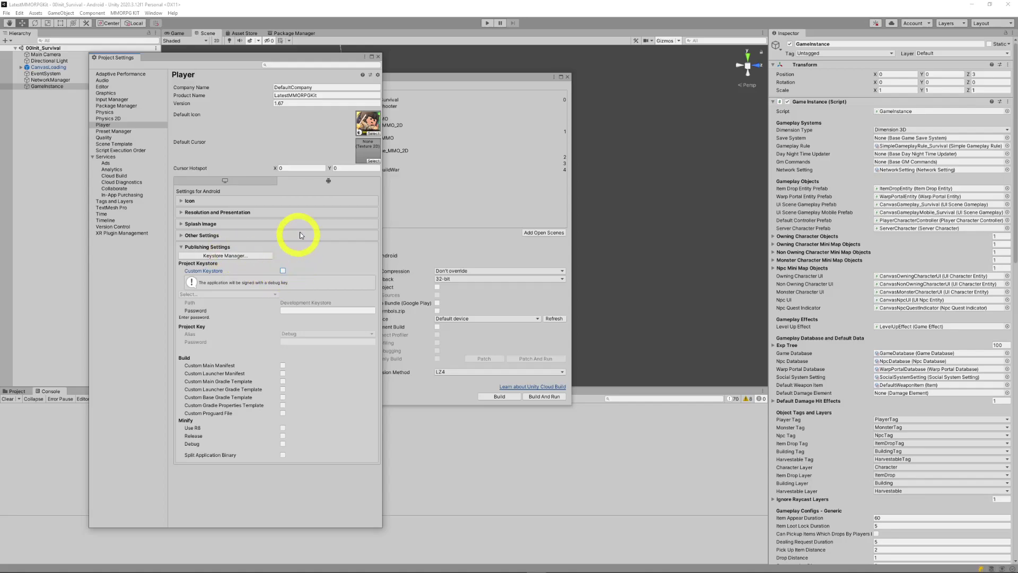
Step: In Unity Hub, check 2020.3.12f1's Android Build Support modules (SDK & NDK Tools, OpenJDK), then minimize Hub
{"action": "key", "text": "alt+Tab"}
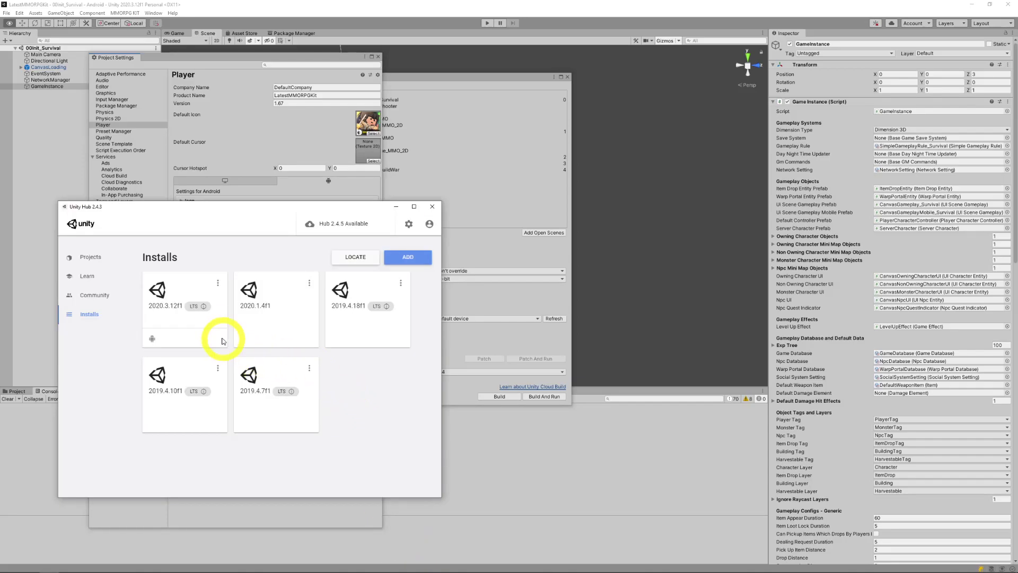
{"action": "left_click", "coordinate": [219, 283]}
{"action": "left_click", "coordinate": [193, 286]}
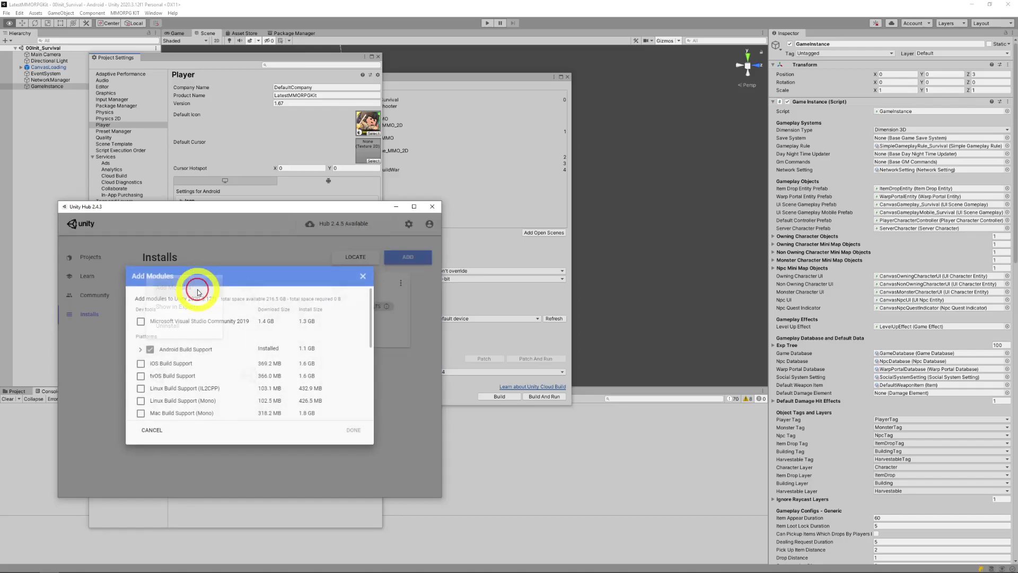
{"action": "left_click", "coordinate": [138, 350]}
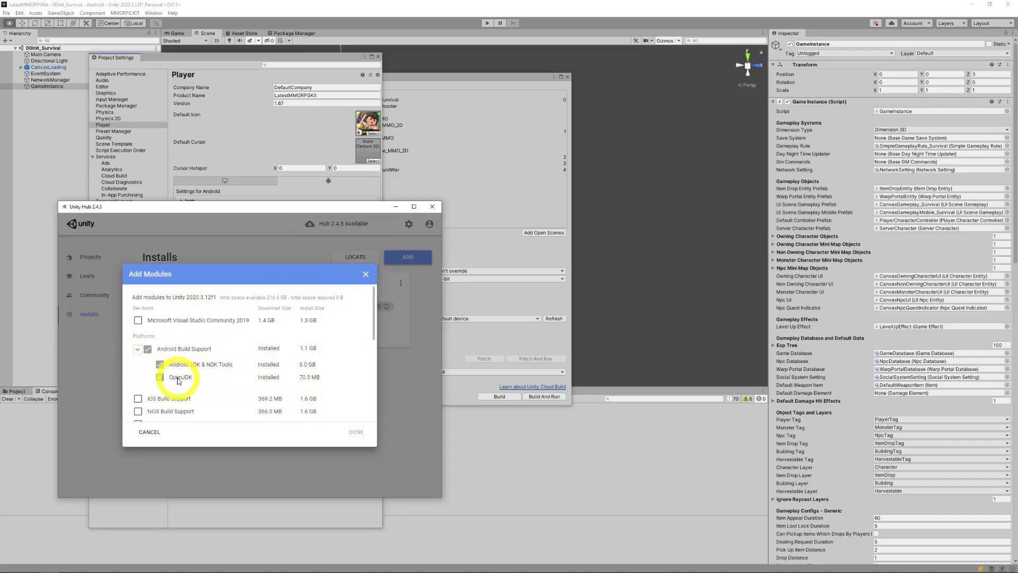
{"action": "left_click", "coordinate": [366, 273]}
{"action": "left_click", "coordinate": [396, 207]}
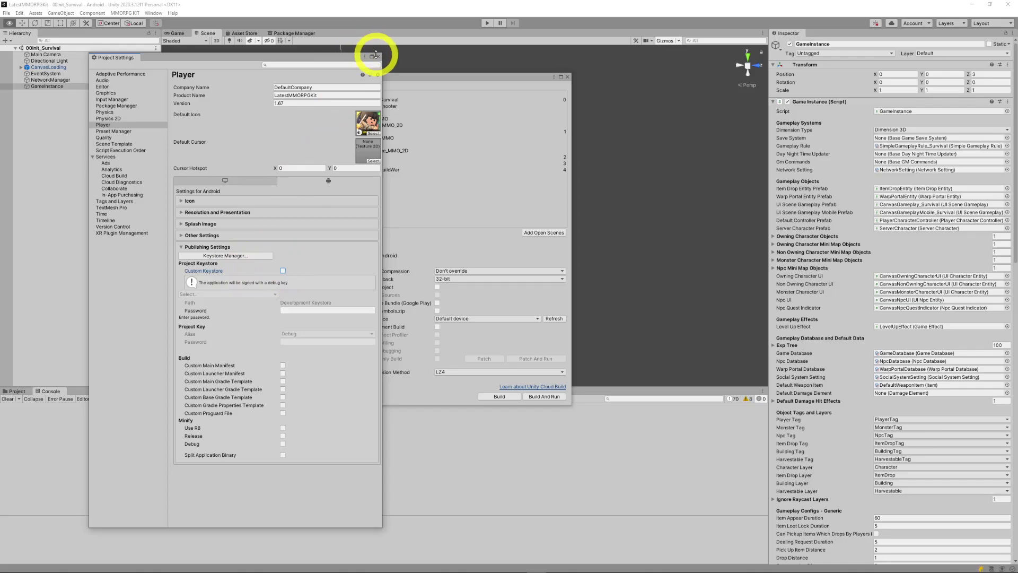
Step: Close Project Settings to reveal the Android Build Settings window
{"action": "left_click", "coordinate": [378, 56]}
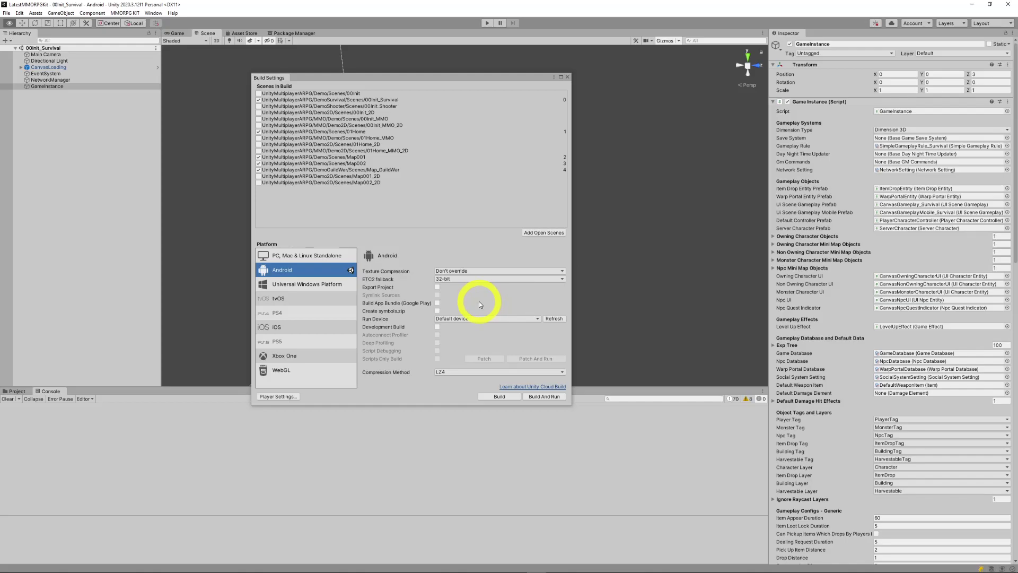
Step: In File Explorer, open the _android folder containing the built APK
{"action": "key", "text": "alt+Tab"}
{"action": "key", "text": "alt+Tab"}
{"action": "key", "text": "alt+Tab"}
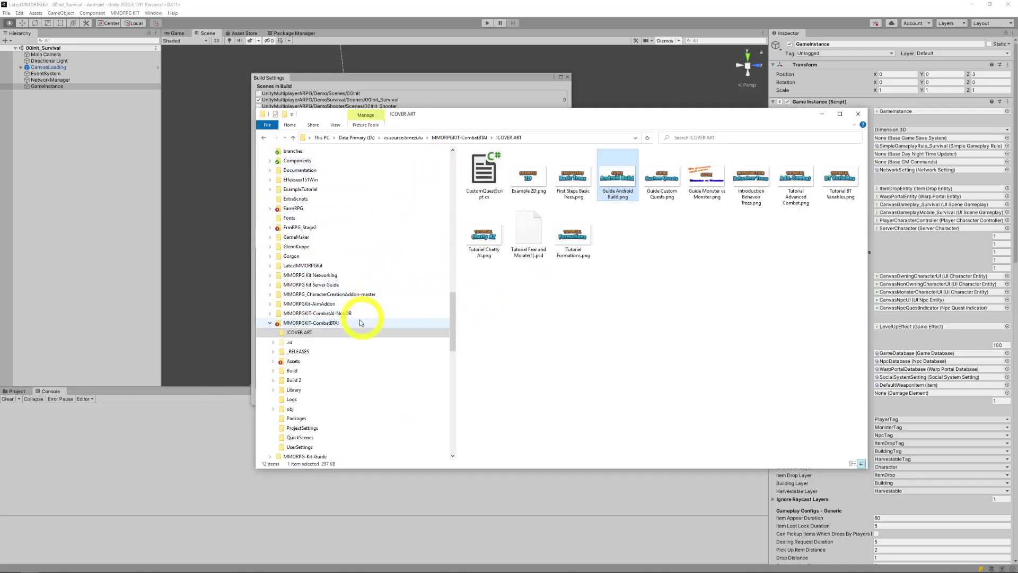
{"action": "scroll", "coordinate": [308, 217], "scroll_direction": "up", "scroll_amount": 3}
{"action": "scroll", "coordinate": [308, 236], "scroll_direction": "up", "scroll_amount": 2}
{"action": "scroll", "coordinate": [311, 238], "scroll_direction": "down", "scroll_amount": 2}
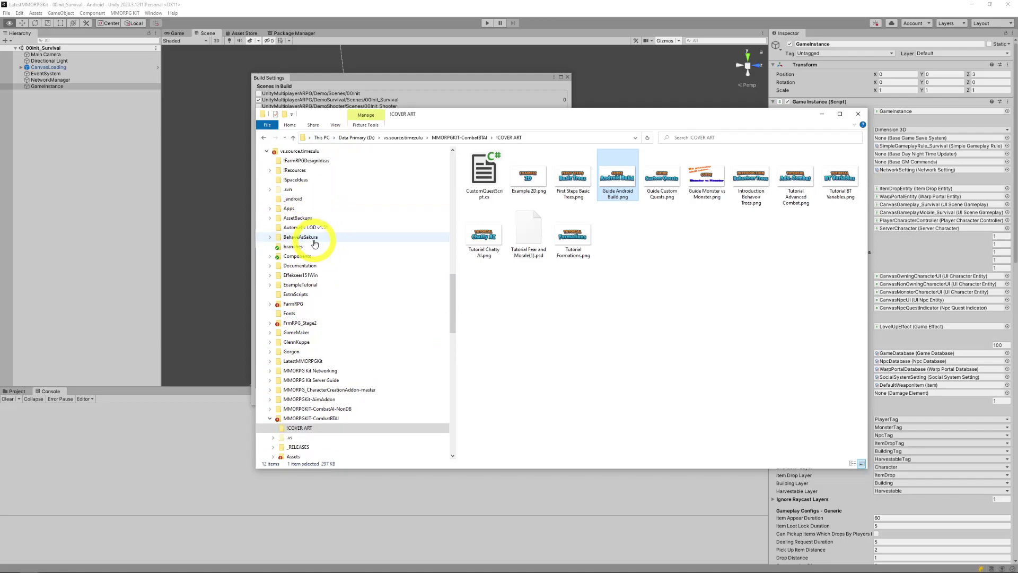
{"action": "scroll", "coordinate": [334, 276], "scroll_direction": "down", "scroll_amount": 2}
{"action": "scroll", "coordinate": [350, 310], "scroll_direction": "up", "scroll_amount": 3}
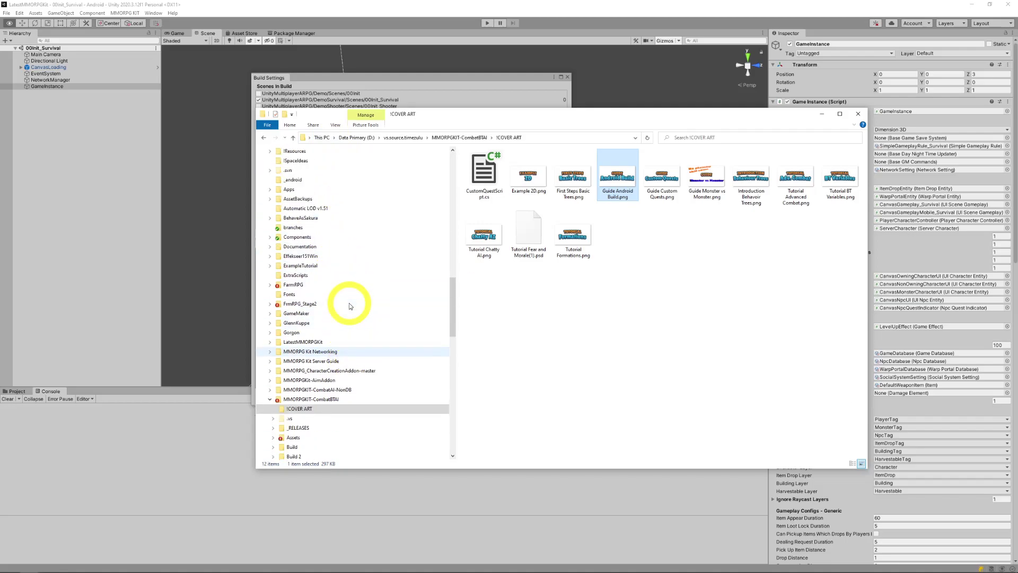
{"action": "left_click", "coordinate": [286, 227]}
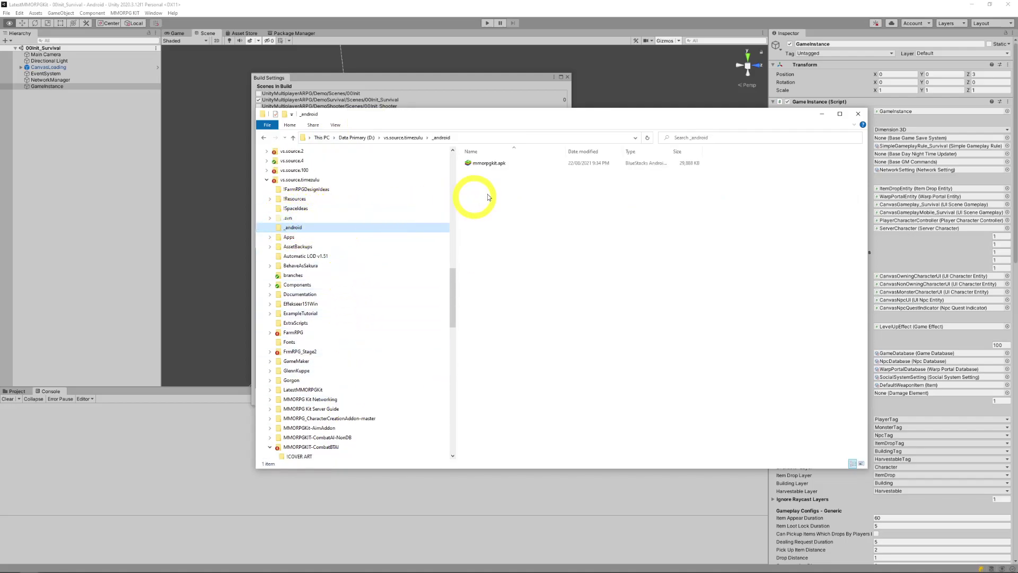
Step: Install mmorpgkit.apk into BlueStacks by opening it from the folder
{"action": "left_click_drag", "start_coordinate": [474, 169], "coordinate": [494, 168]}
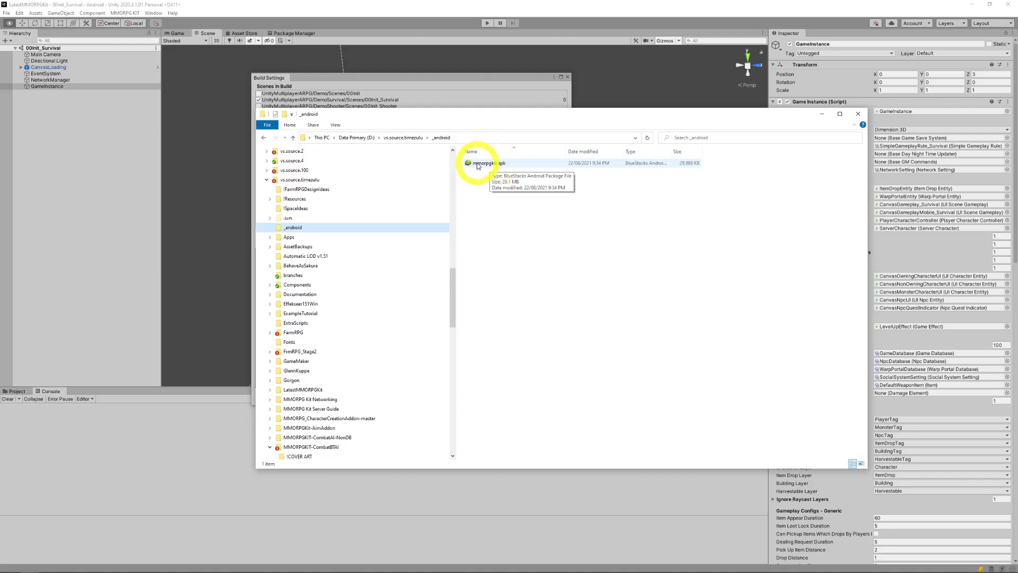
{"action": "left_click", "coordinate": [478, 167]}
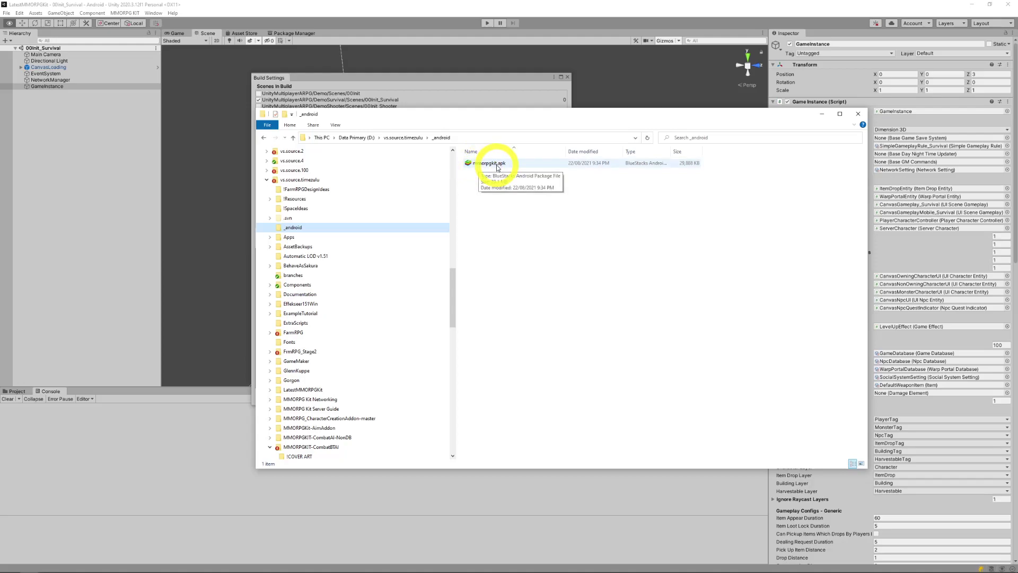
{"action": "left_click", "coordinate": [609, 368]}
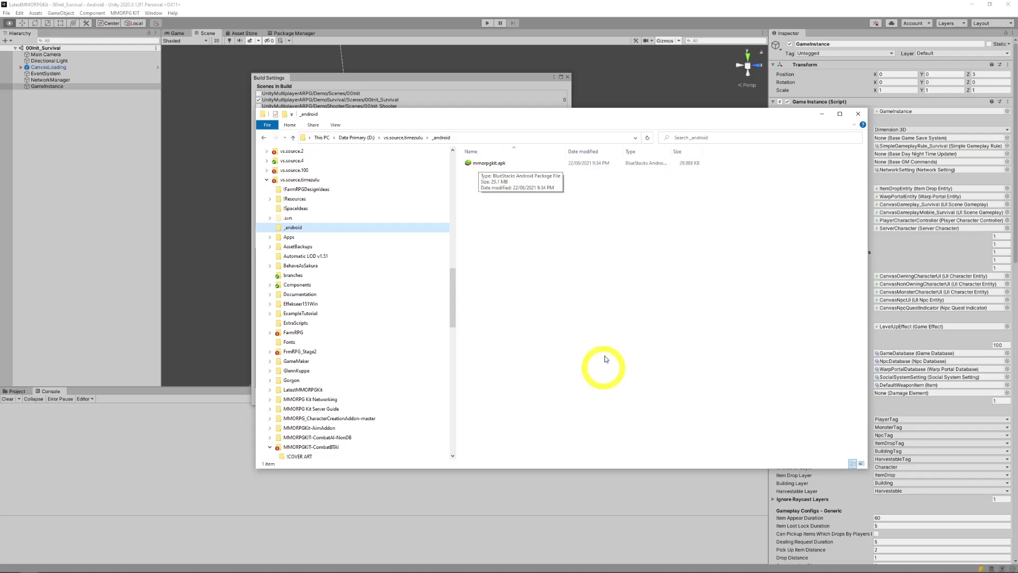
{"action": "double_click", "coordinate": [480, 164]}
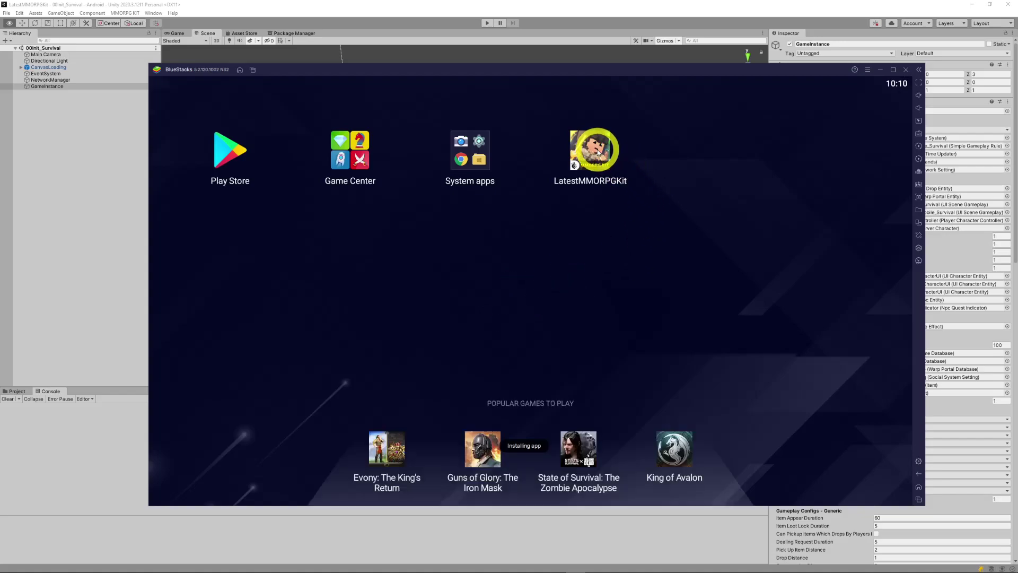
Step: Launch LatestMMORPGKit and start a Single Player game with the level 1 Warrior
{"action": "left_click", "coordinate": [598, 154]}
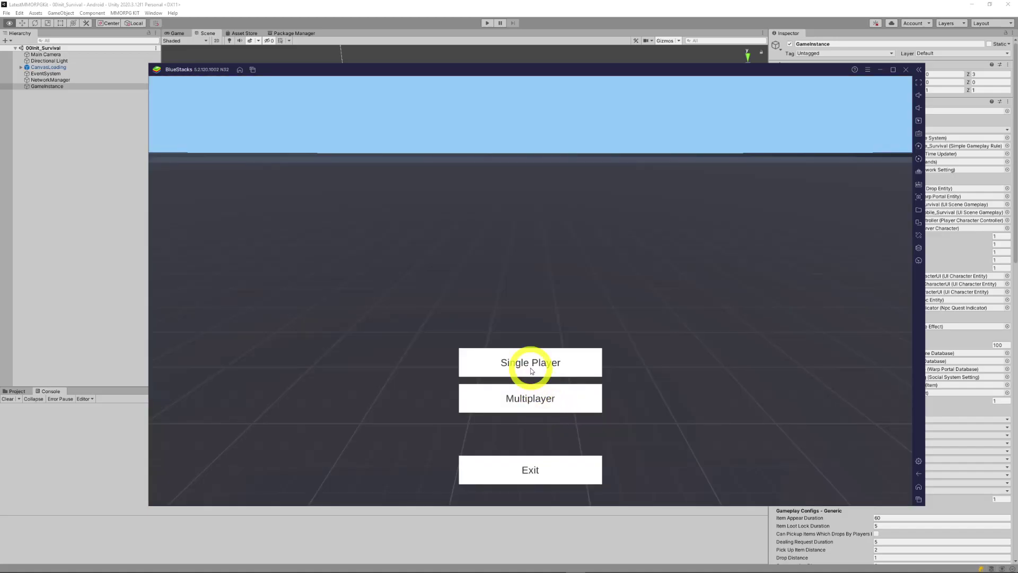
{"action": "left_click", "coordinate": [527, 362]}
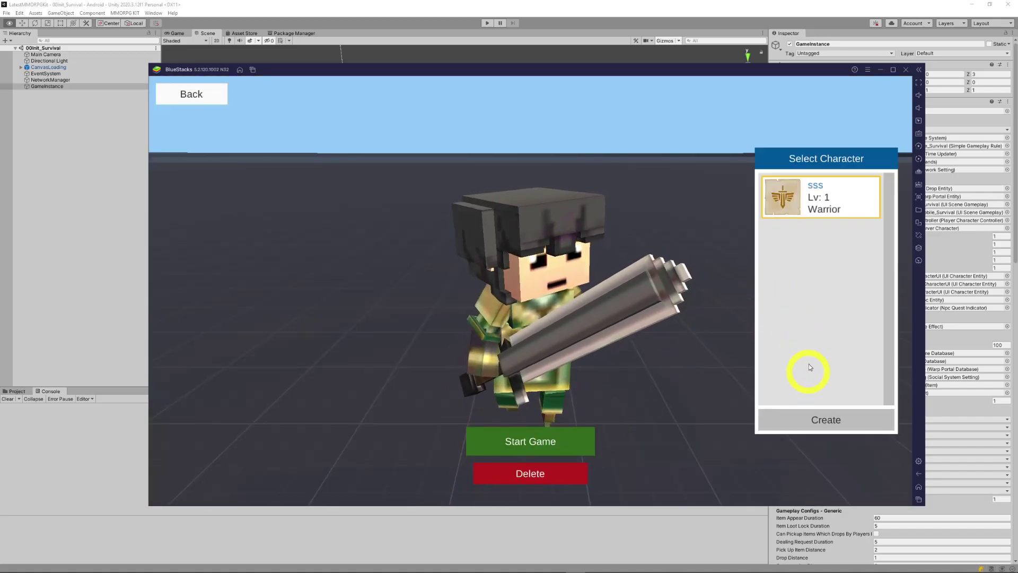
{"action": "left_click", "coordinate": [551, 435]}
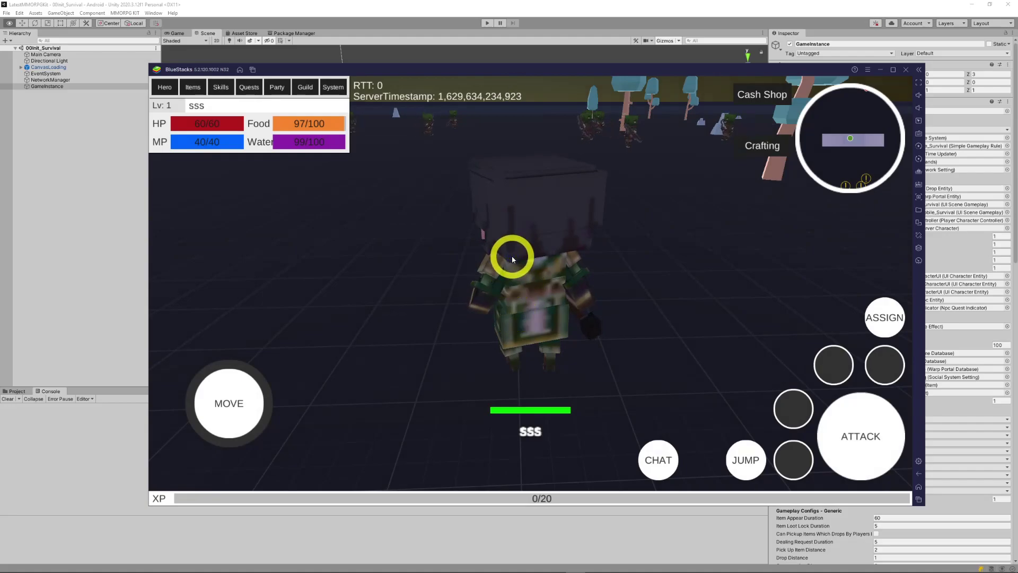
Step: Run the character across the field and attack the orcs, defeating the Orc Archer
{"action": "left_click_drag", "start_coordinate": [504, 74], "coordinate": [459, 66]}
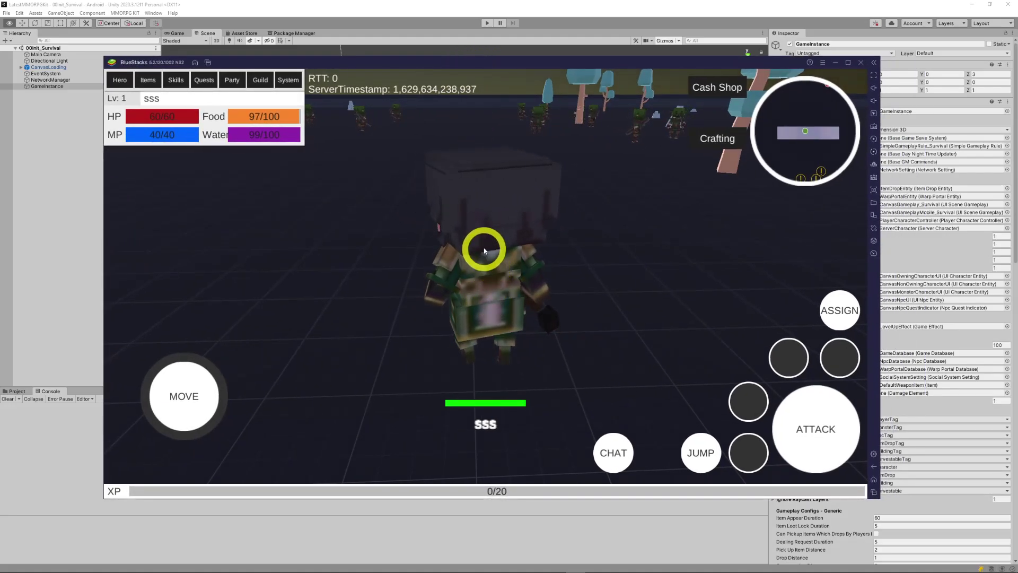
{"action": "left_click", "coordinate": [177, 404]}
{"action": "left_click_drag", "start_coordinate": [197, 396], "coordinate": [212, 321]}
{"action": "left_click", "coordinate": [802, 432]}
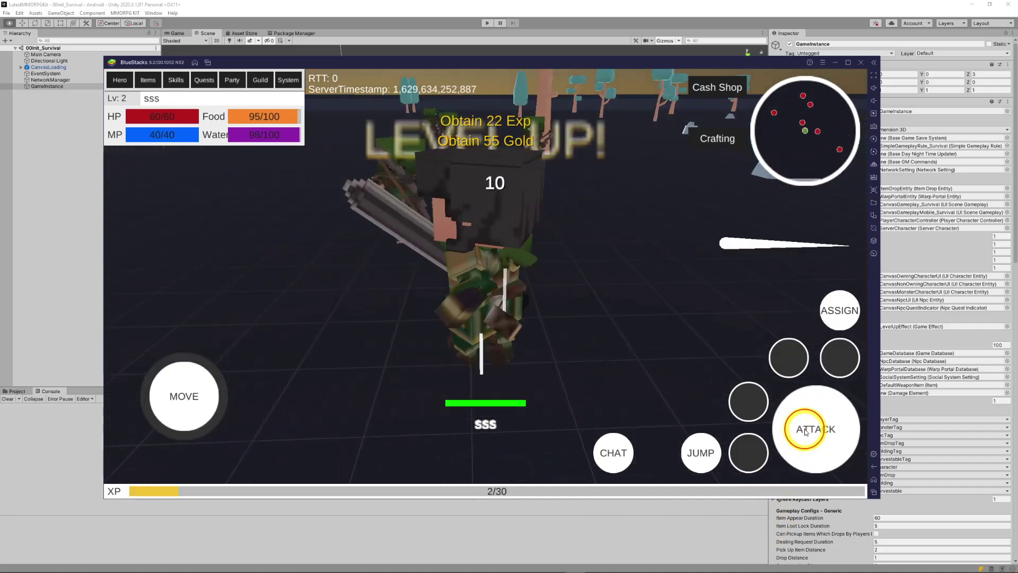
{"action": "left_click", "coordinate": [808, 431]}
{"action": "left_click", "coordinate": [809, 429]}
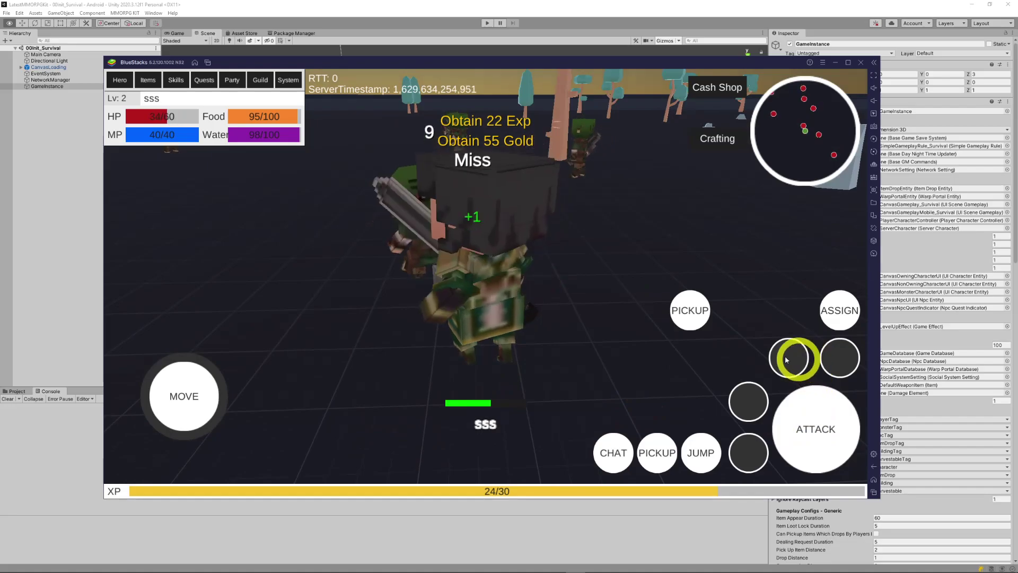
{"action": "left_click", "coordinate": [407, 392]}
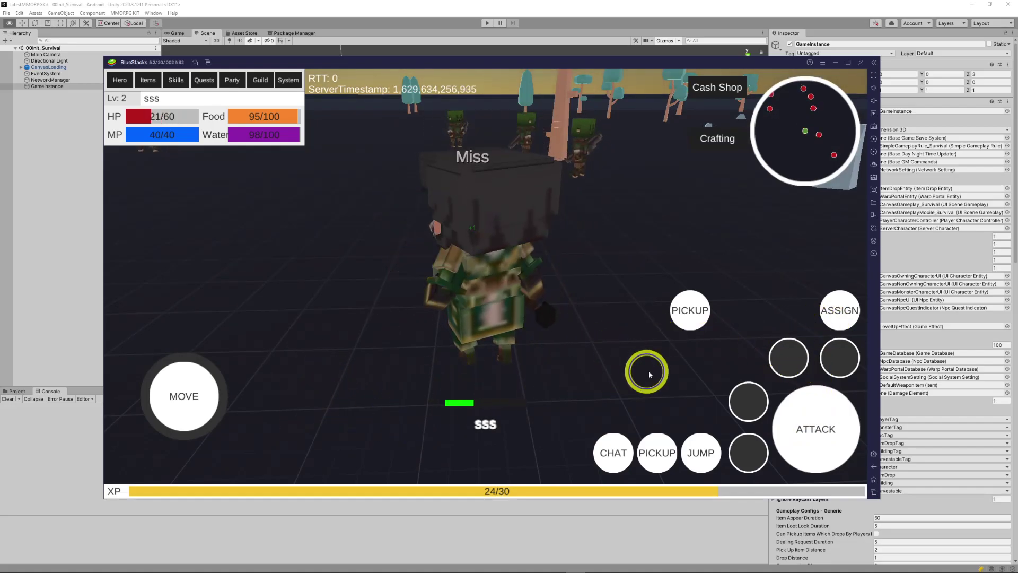
{"action": "left_click_drag", "start_coordinate": [205, 386], "coordinate": [345, 431]}
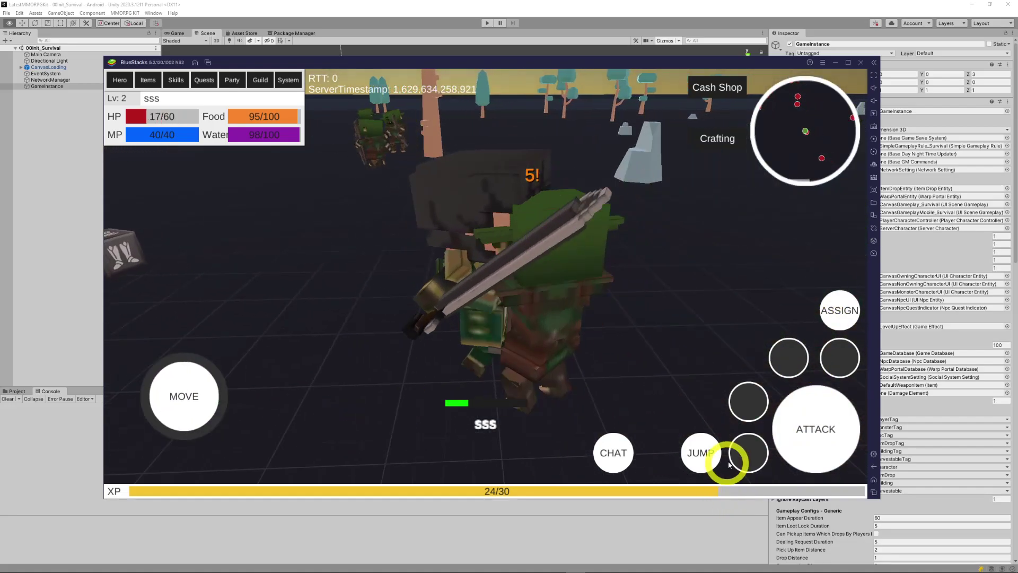
{"action": "left_click", "coordinate": [811, 425]}
Step: Respawn the character after dying, then request to exit BlueStacks
{"action": "left_click", "coordinate": [522, 278]}
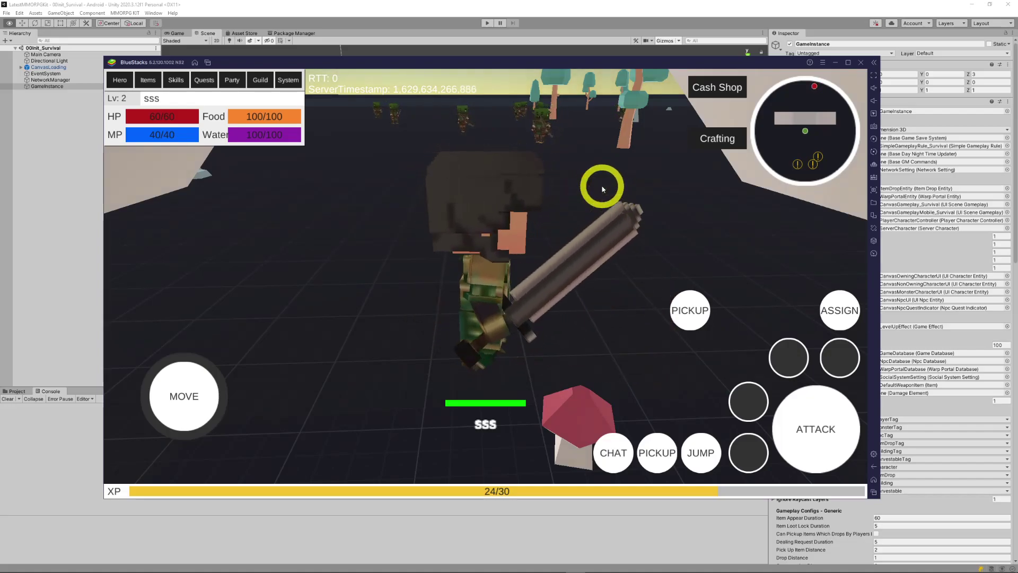
{"action": "left_click_drag", "start_coordinate": [415, 63], "coordinate": [444, 67]}
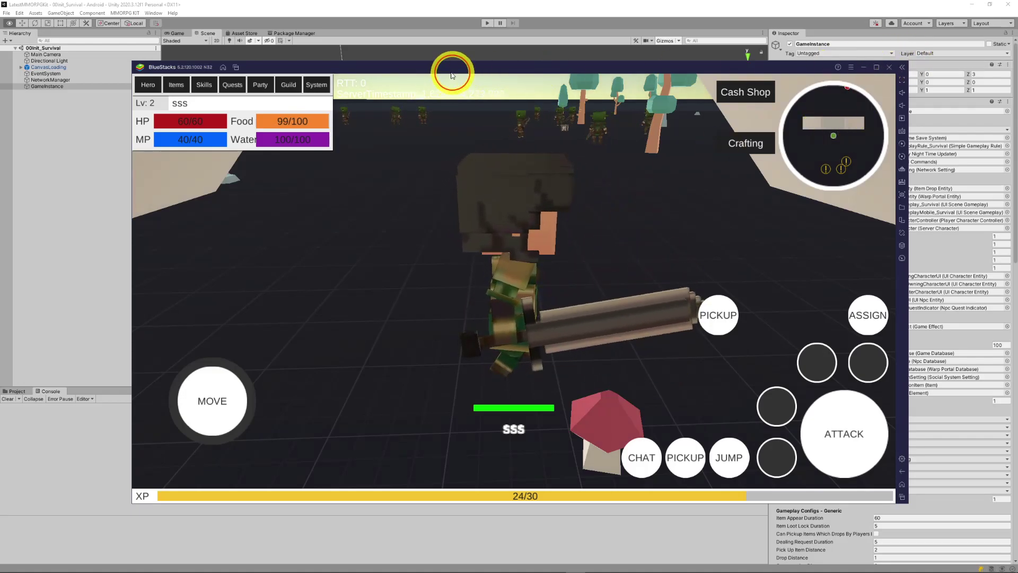
{"action": "left_click", "coordinate": [889, 67]}
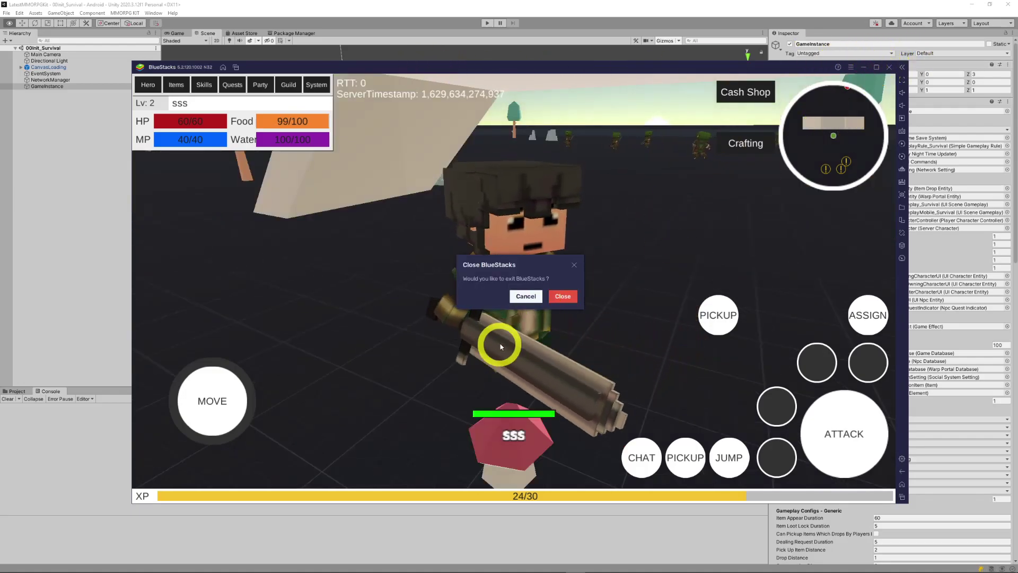
Step: Confirm closing BlueStacks and bring Unity's Build Settings window to the front
{"action": "left_click", "coordinate": [562, 296]}
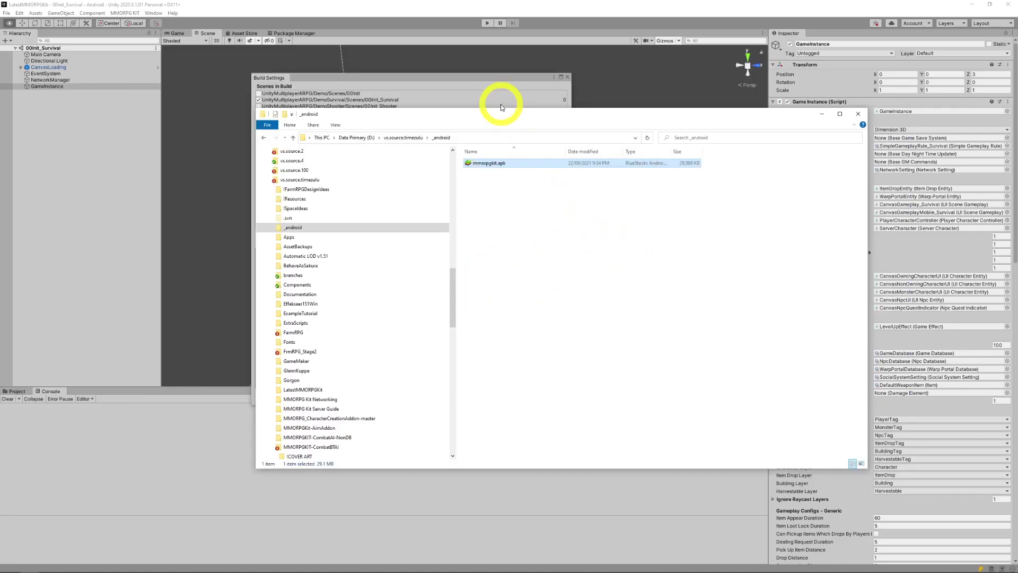
{"action": "left_click_drag", "start_coordinate": [501, 109], "coordinate": [521, 158]}
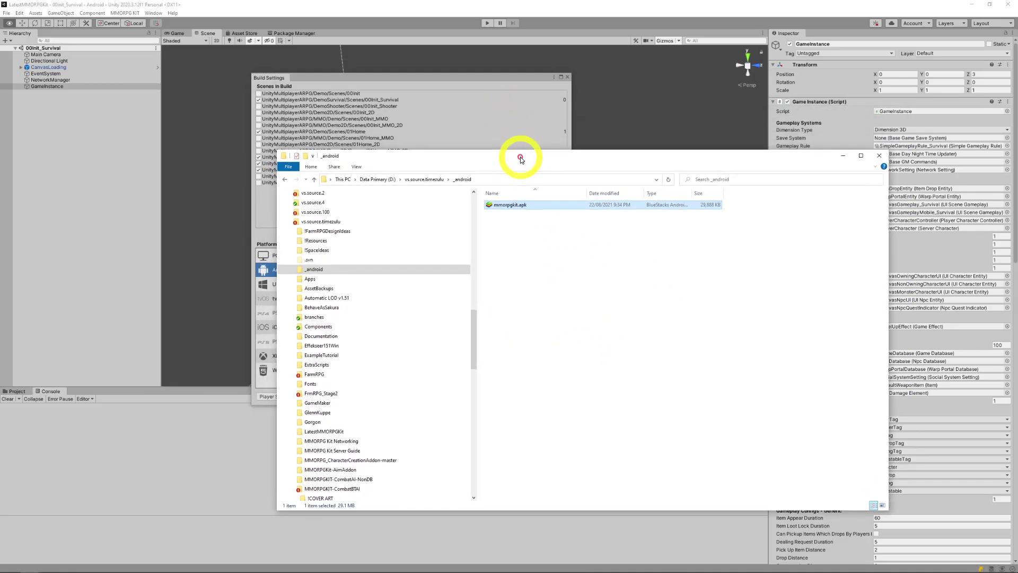
{"action": "left_click", "coordinate": [408, 79]}
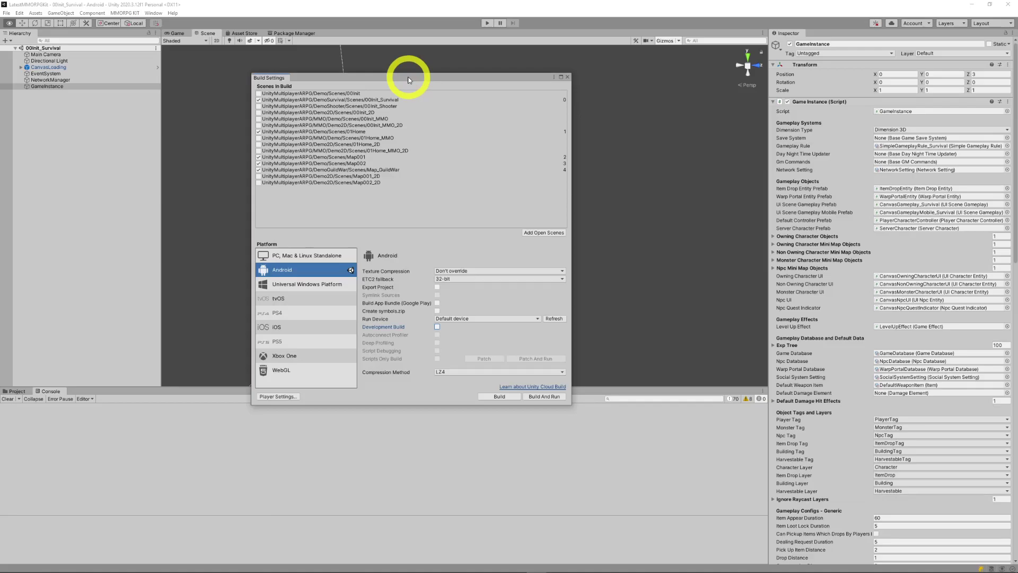
Step: Show the Android Player Settings, with Publishing Settings still using the debug key
{"action": "left_click", "coordinate": [291, 396]}
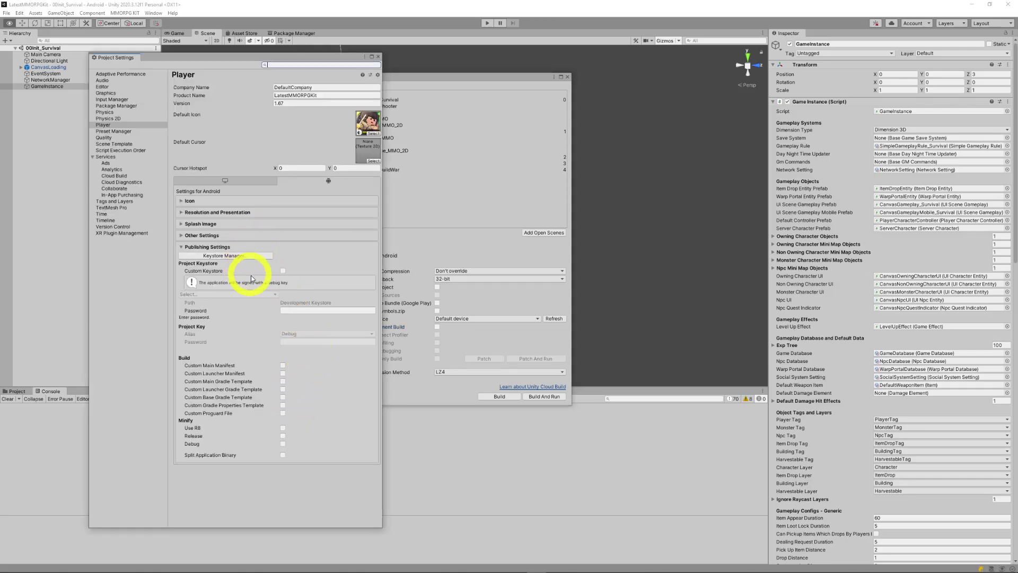
{"action": "left_click", "coordinate": [378, 56]}
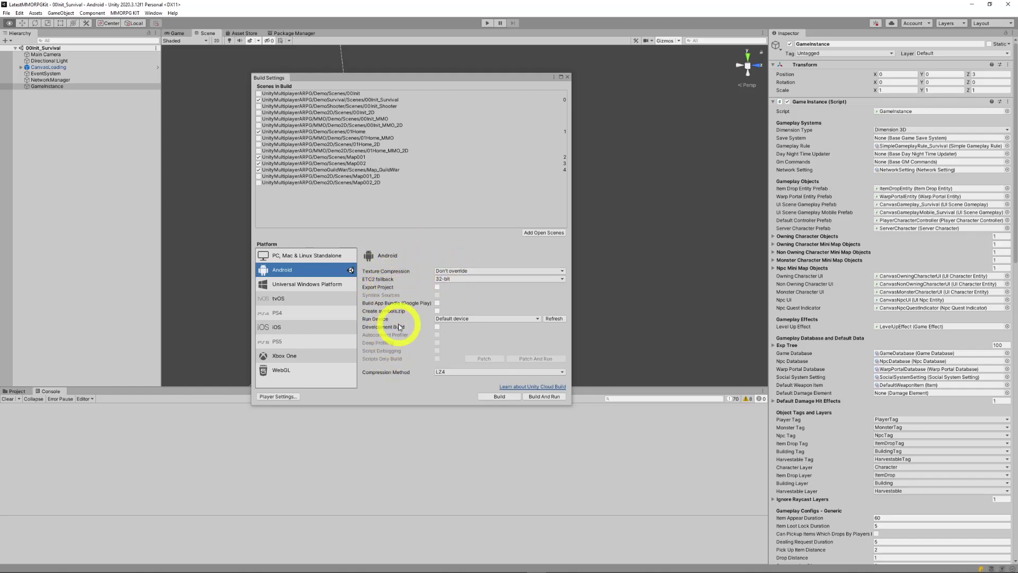
{"action": "left_click", "coordinate": [276, 398]}
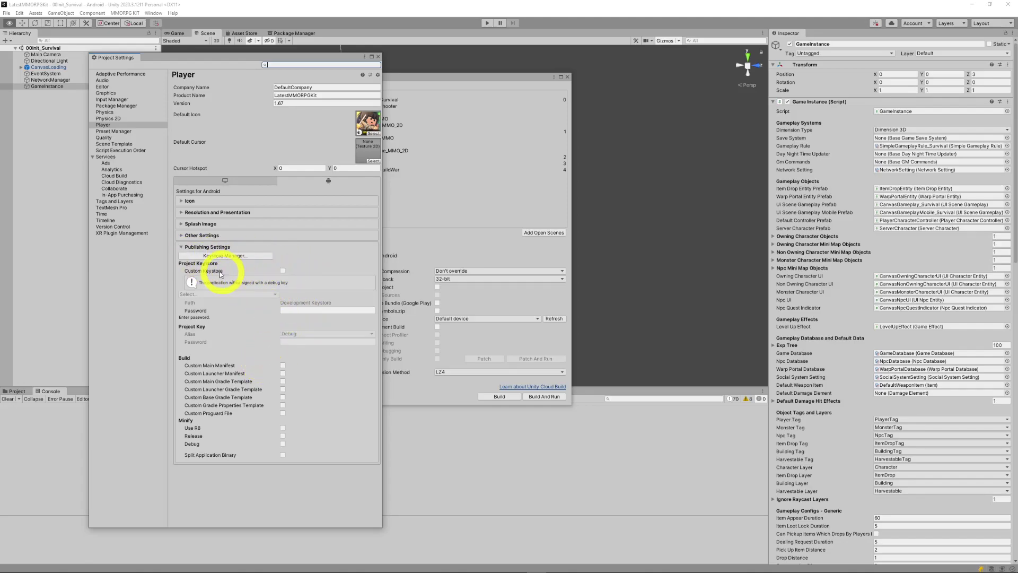
Step: In Keystore Manager, create a new keystore anywhere and save it as user.keystore
{"action": "left_click", "coordinate": [212, 255]}
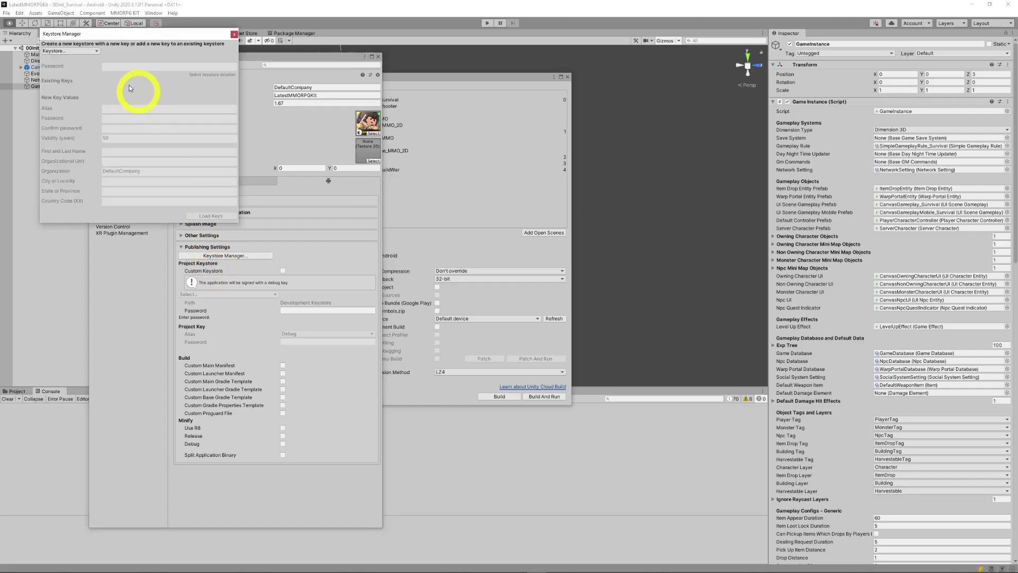
{"action": "left_click", "coordinate": [79, 51]}
{"action": "left_click", "coordinate": [76, 63]}
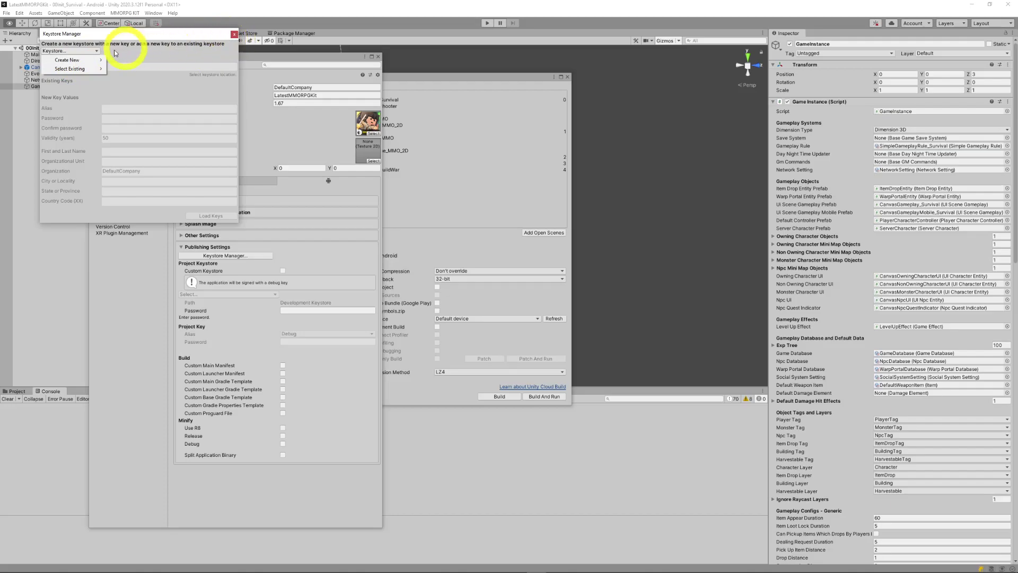
{"action": "left_click", "coordinate": [129, 64]}
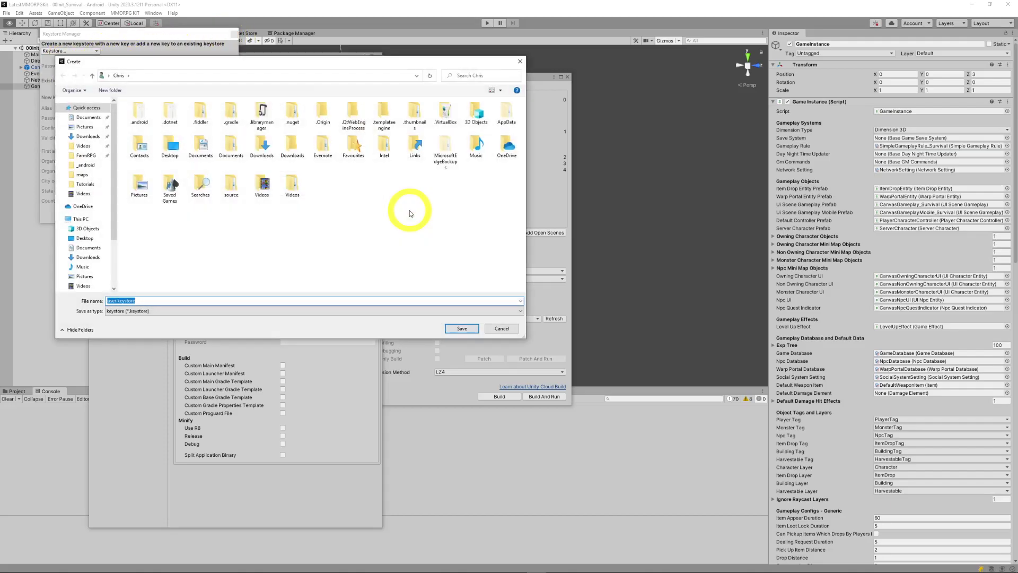
{"action": "left_click", "coordinate": [460, 329]}
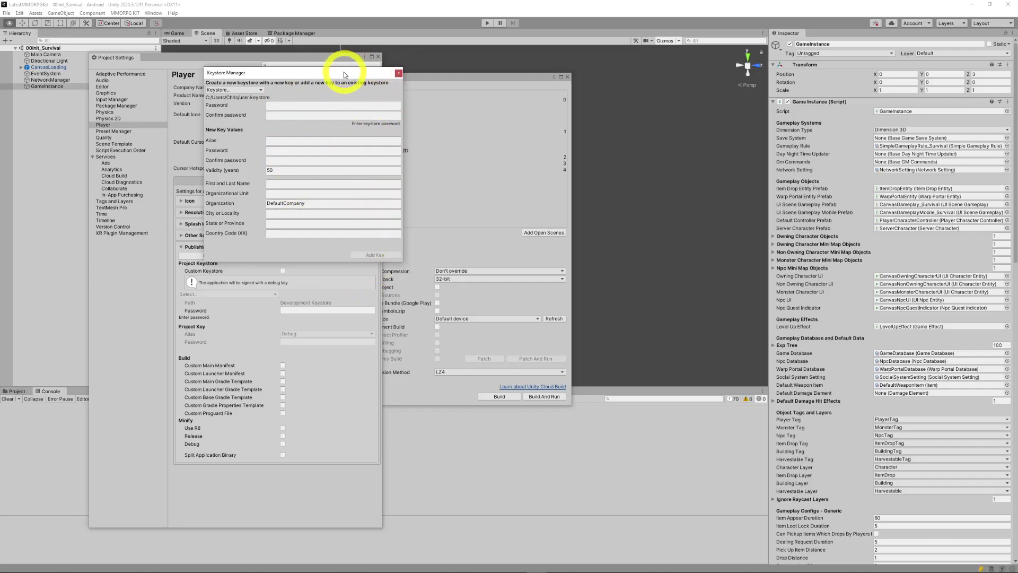
Step: Close the Keystore Manager and the Project Settings window
{"action": "left_click_drag", "start_coordinate": [341, 75], "coordinate": [372, 94]}
{"action": "left_click", "coordinate": [431, 92]}
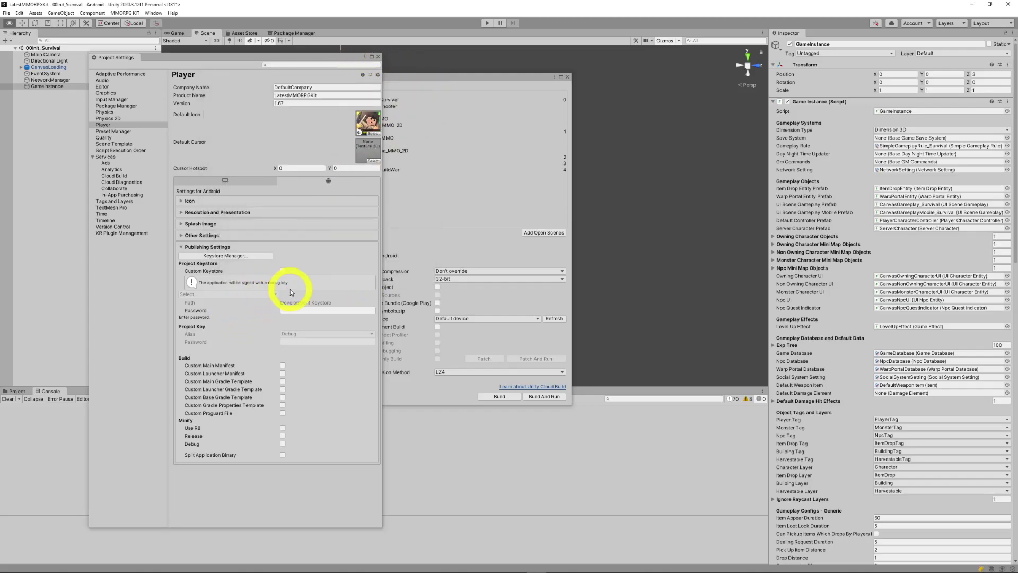
{"action": "left_click", "coordinate": [377, 57]}
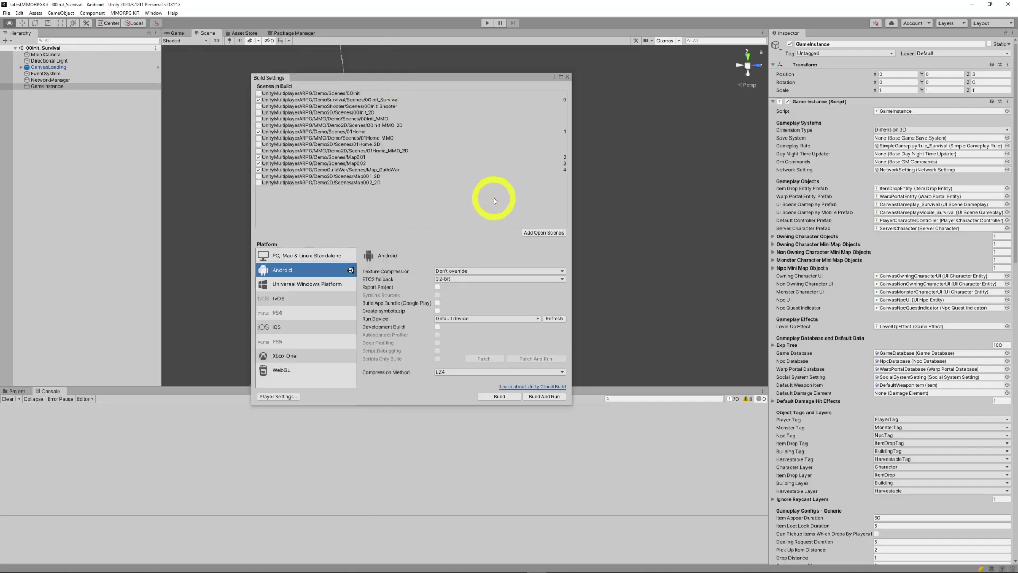
Step: Close the Build Settings window to return to the 00Init_Survival scene
{"action": "left_click", "coordinate": [567, 77]}
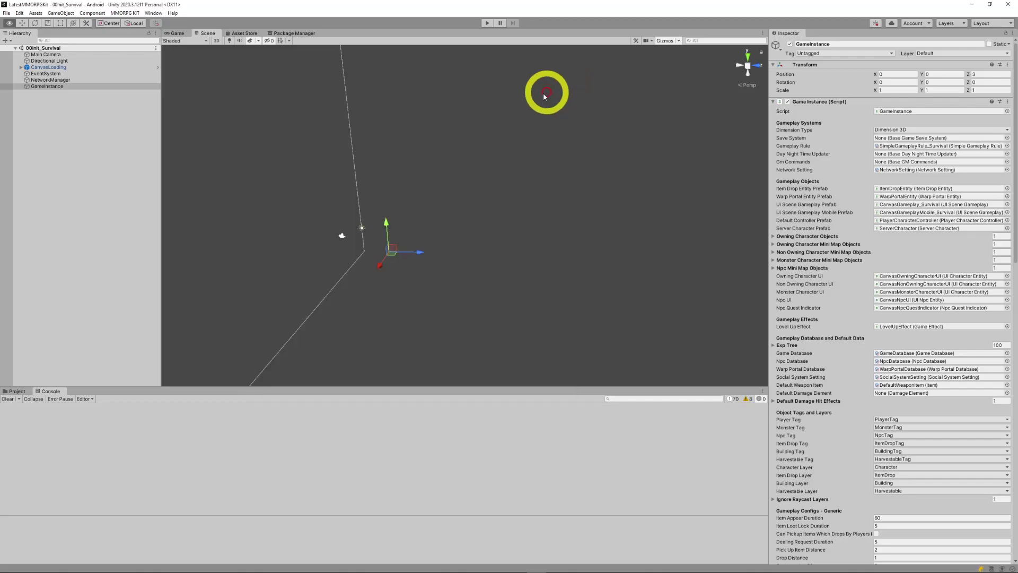